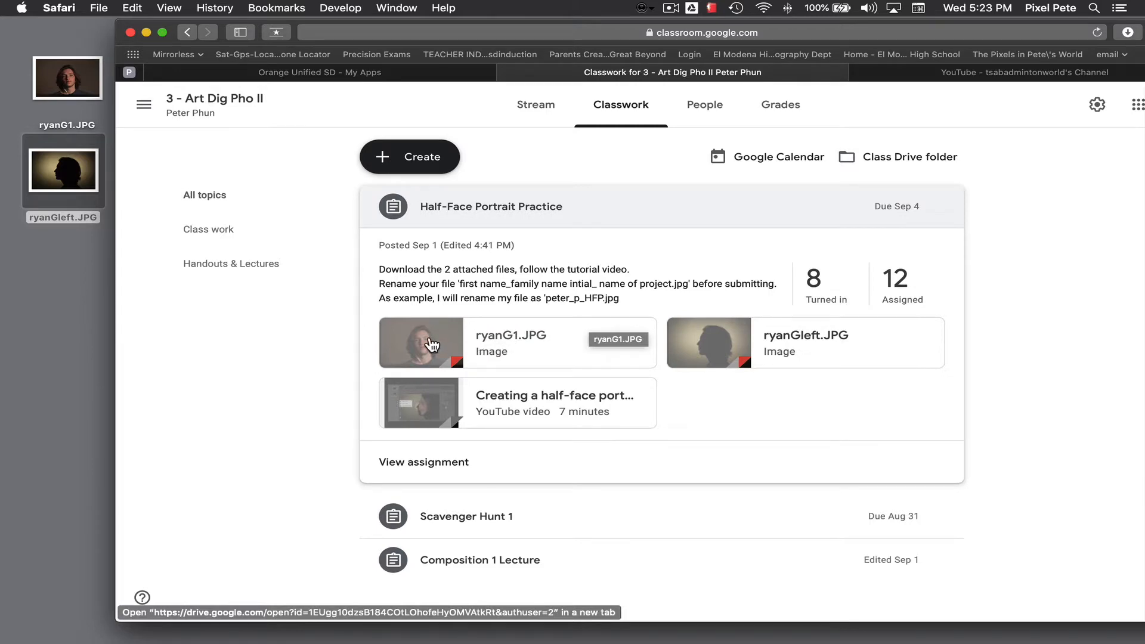
click(431, 345)
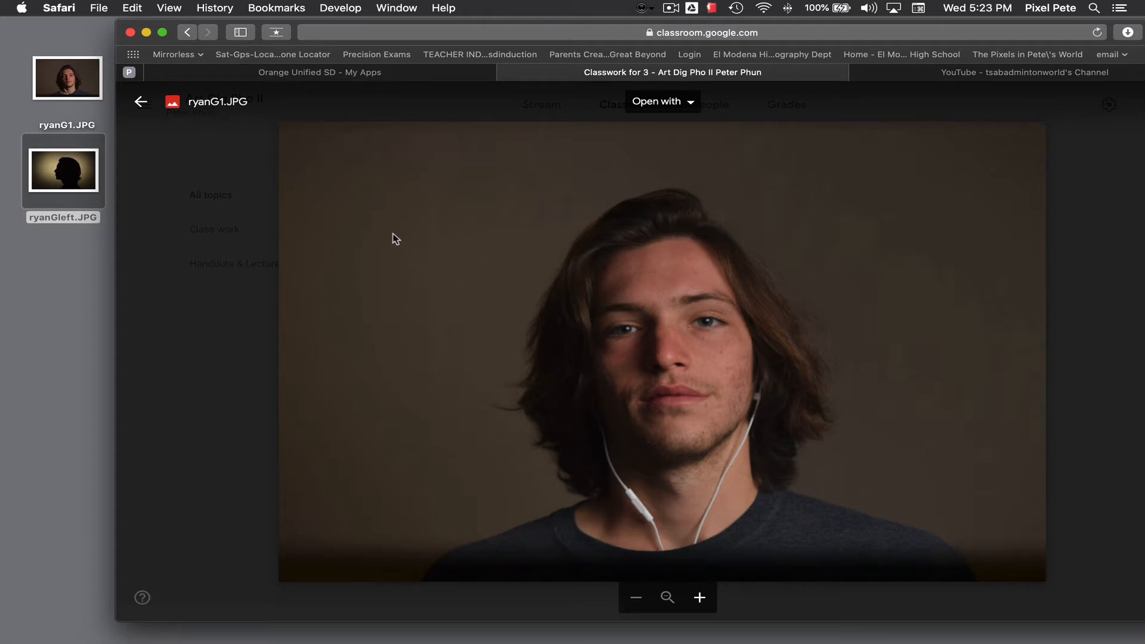
drag(350, 244, 365, 262)
click(141, 102)
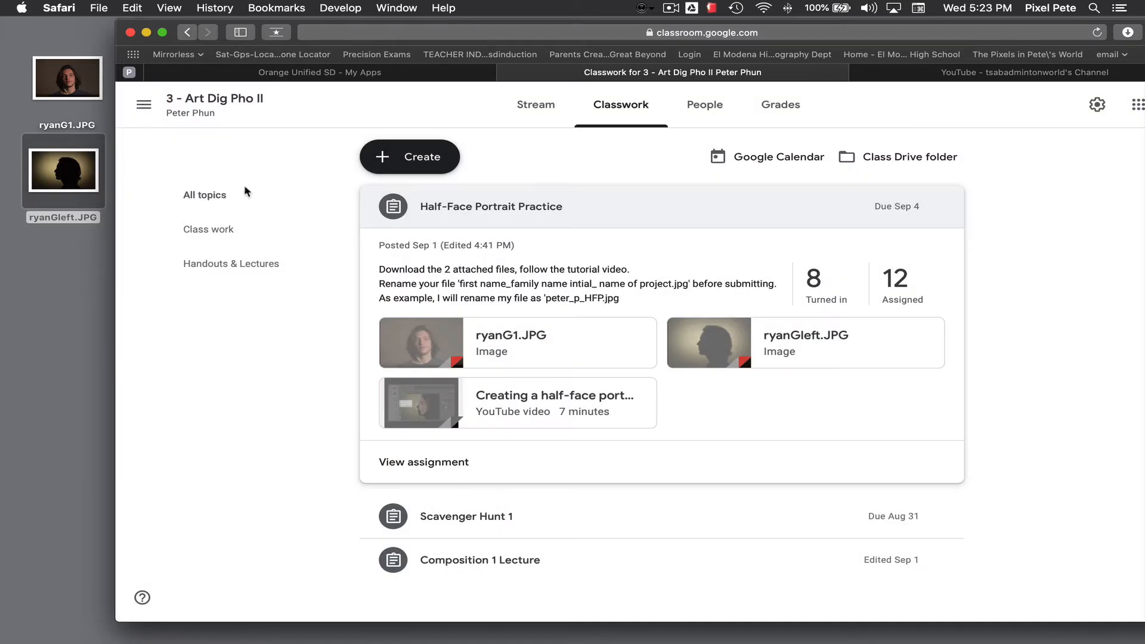
click(711, 343)
drag(416, 273, 408, 298)
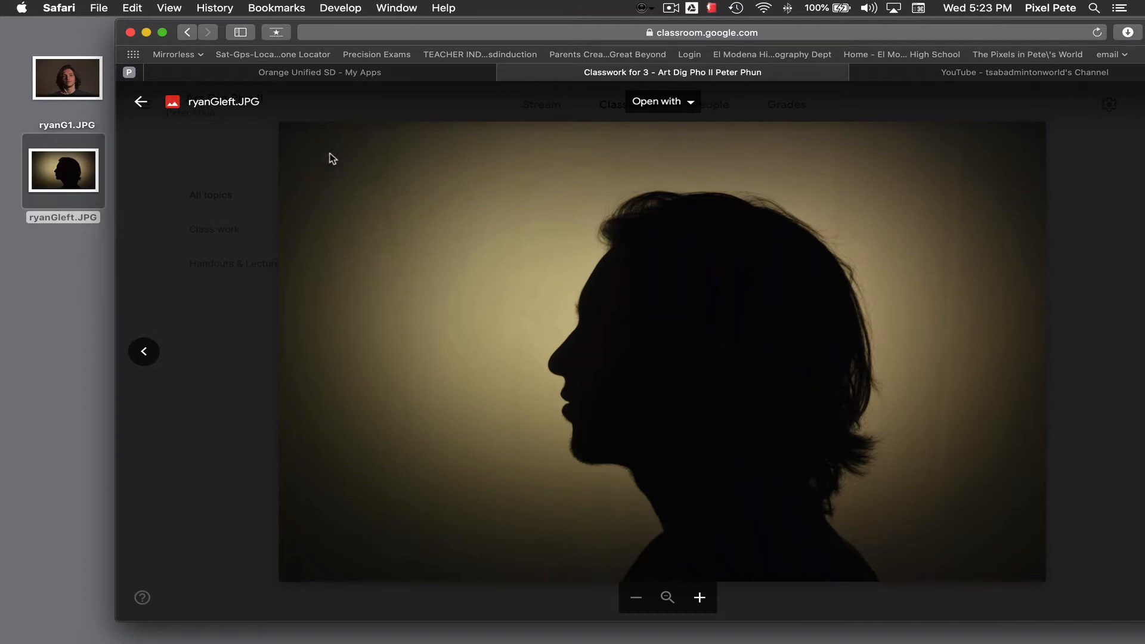
double_click(404, 188)
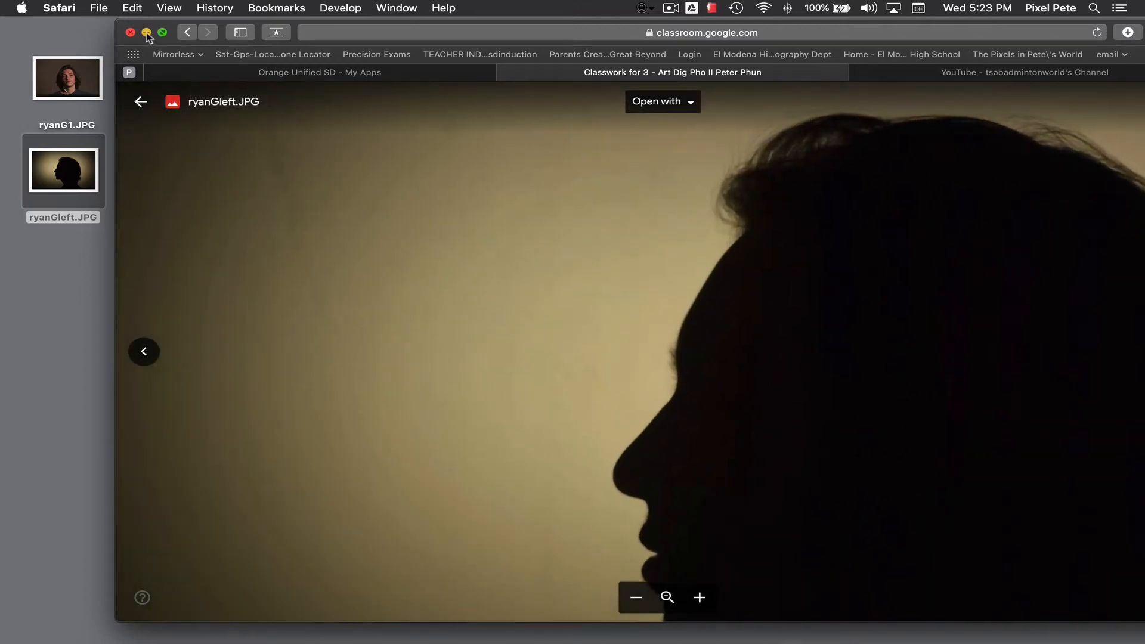
Step: Switch to Adobe Photoshop 2020 by opening both desktop images, ryanG1.JPG and ryanGleft.JPG, together in it
click(146, 33)
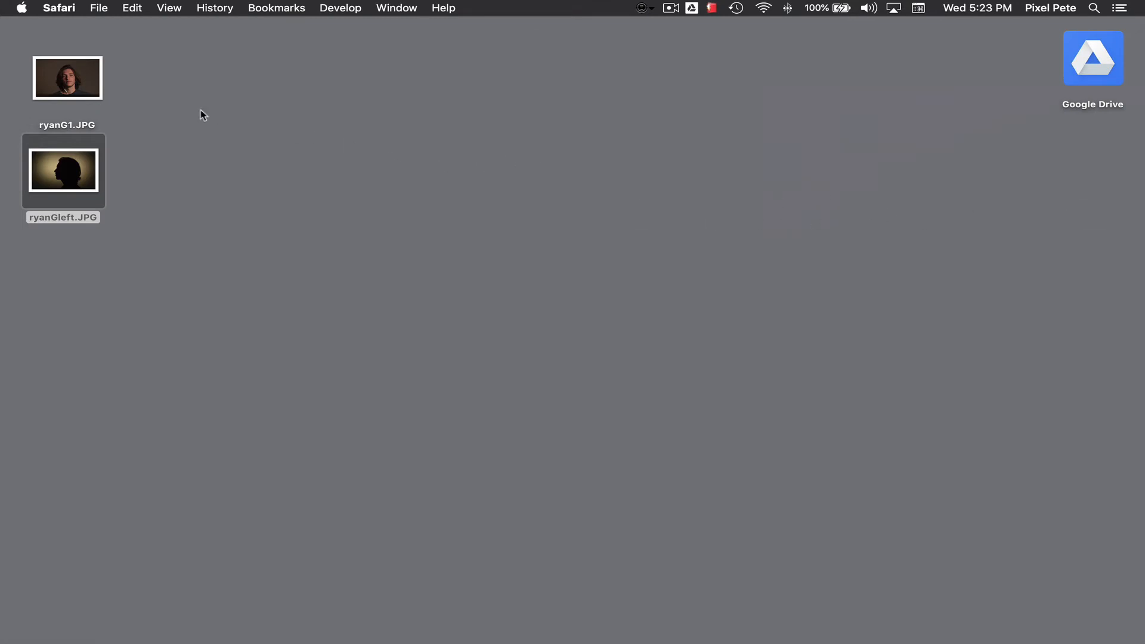
click(45, 70)
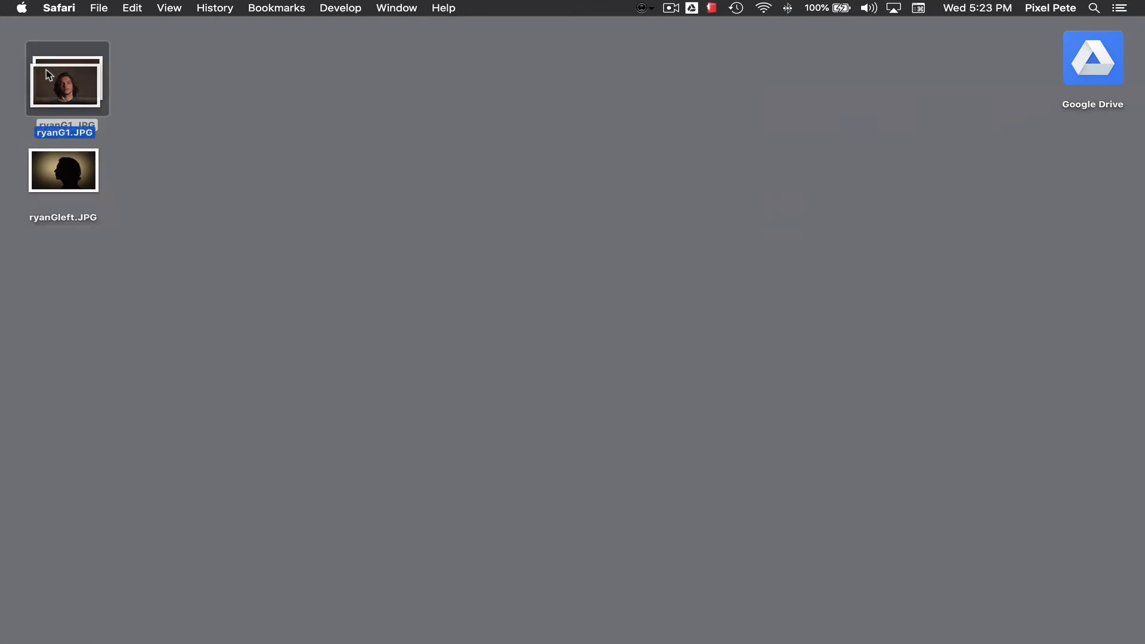
drag(12, 42, 125, 230)
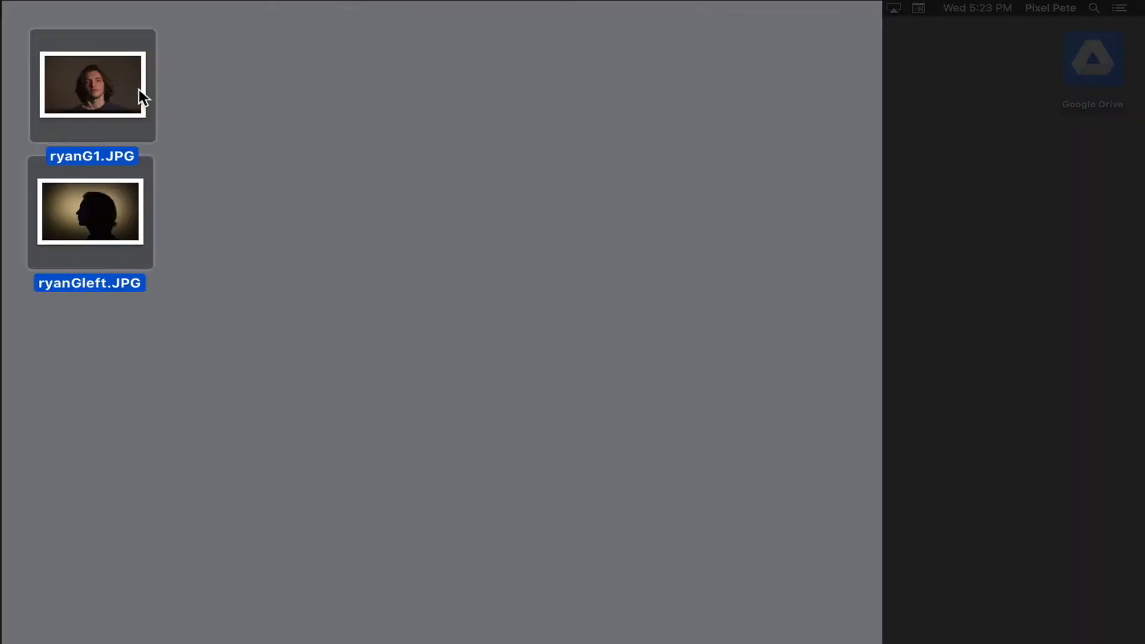
right_click(140, 92)
mouse_move(162, 154)
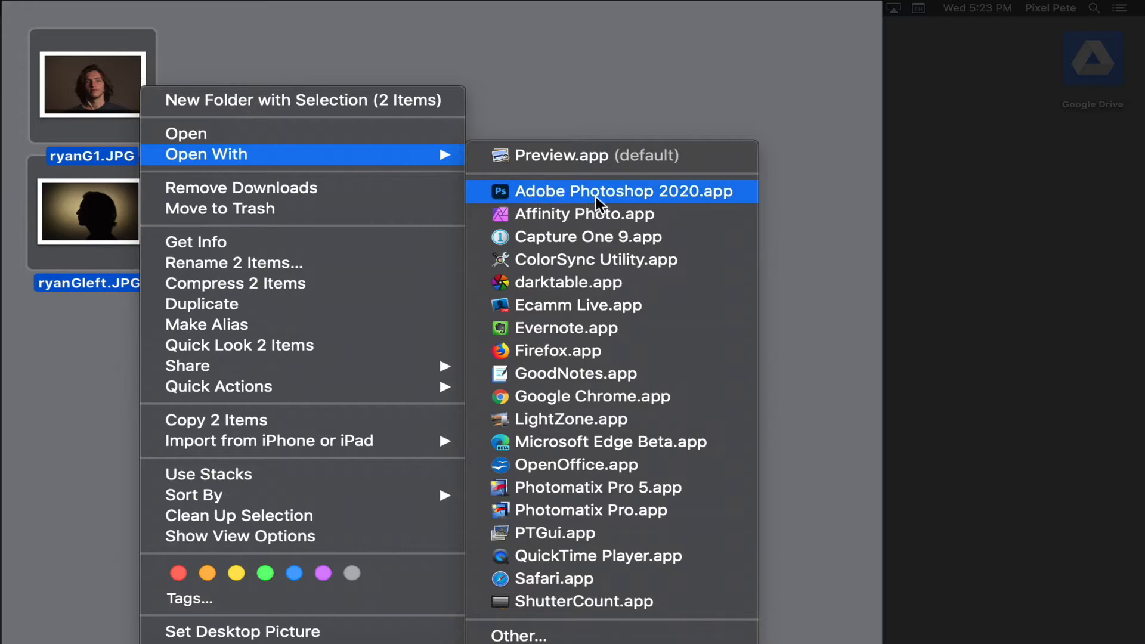
click(701, 199)
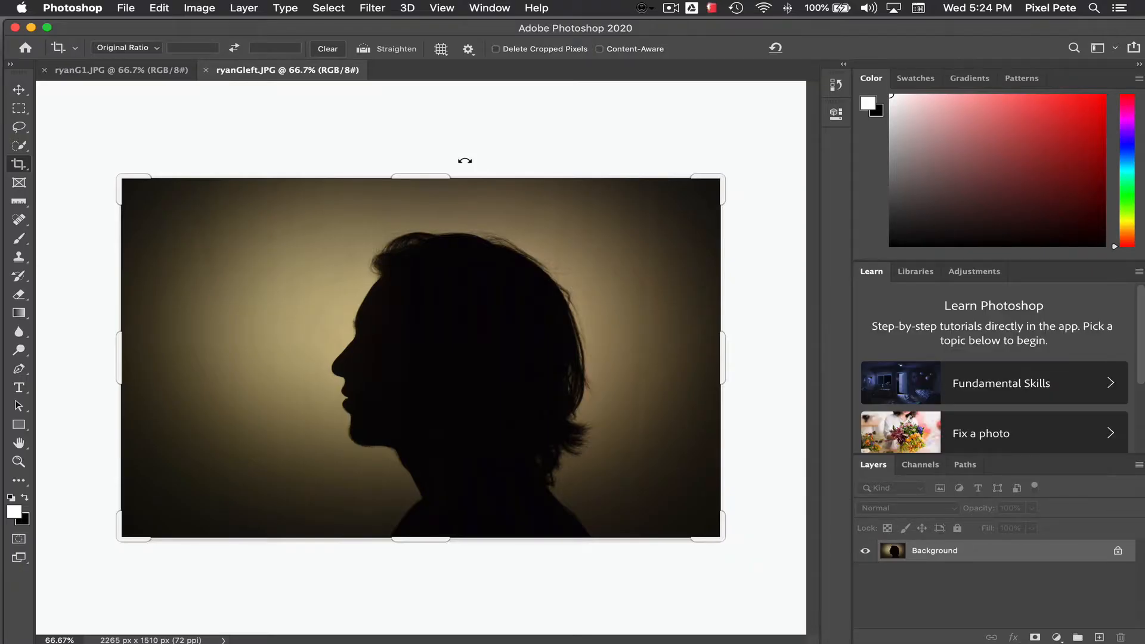
Step: Look over both opened portraits and change the workspace to Photography
click(159, 70)
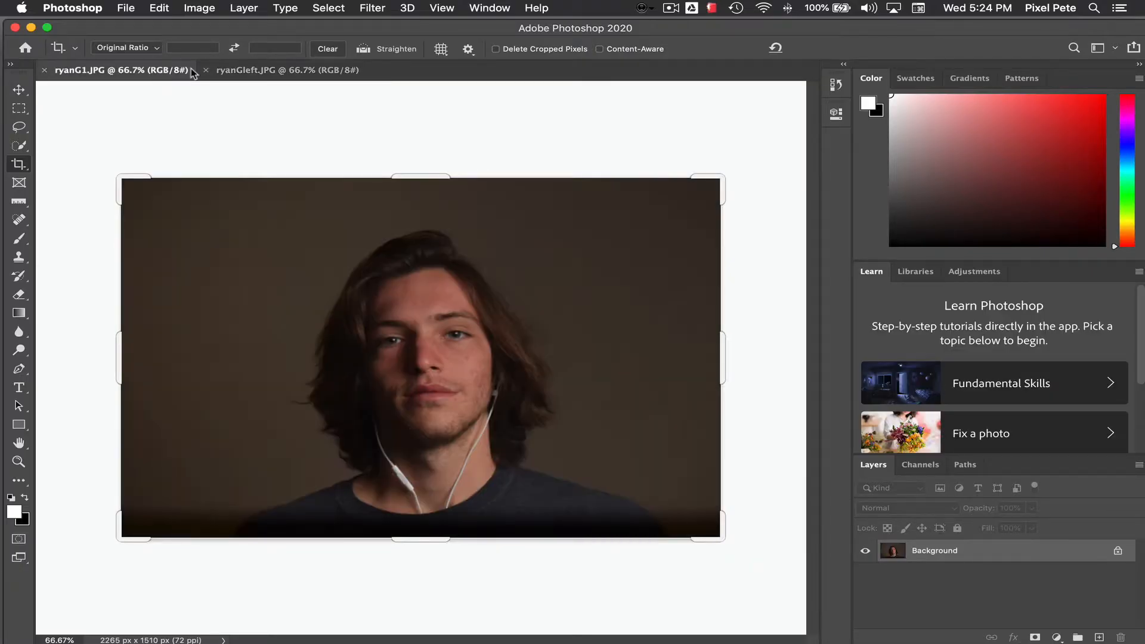
click(287, 70)
click(162, 72)
click(504, 7)
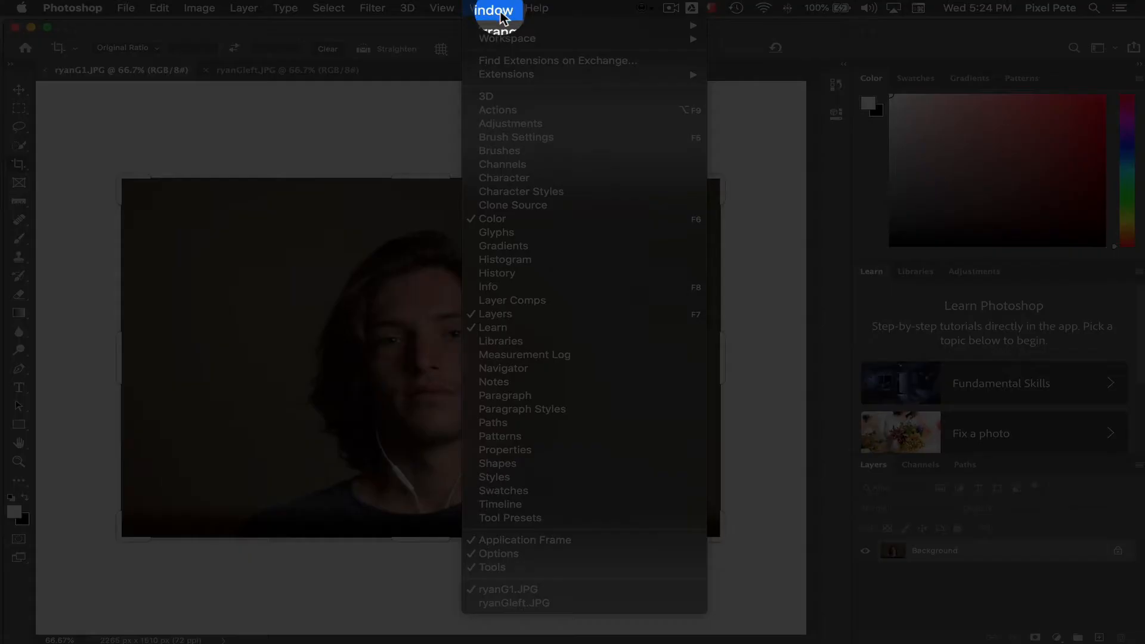
mouse_move(504, 44)
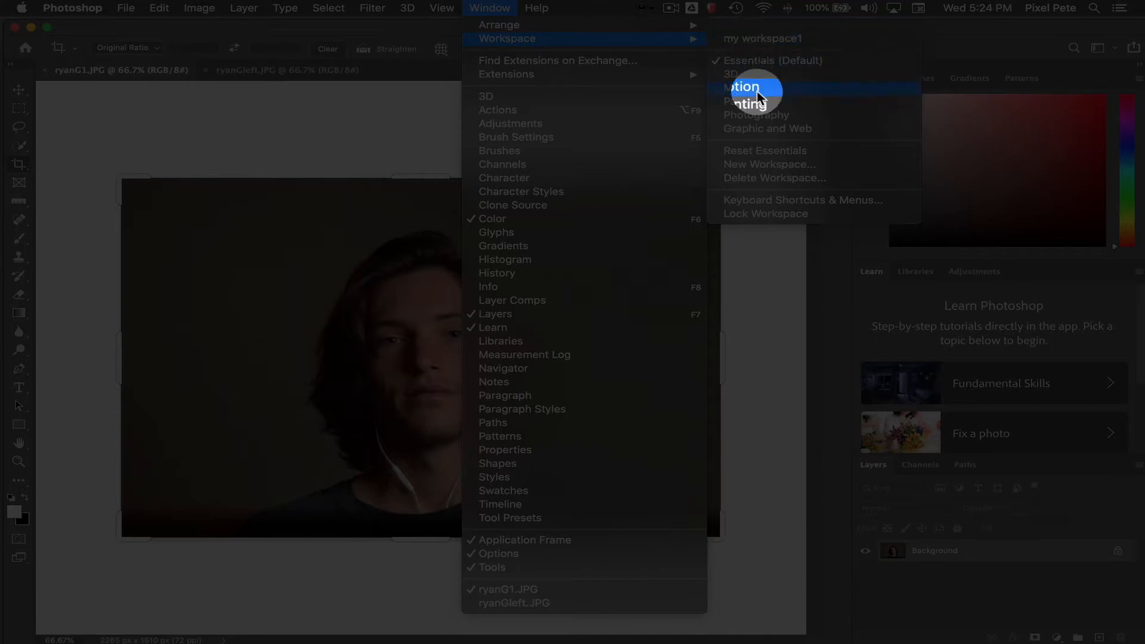
click(768, 118)
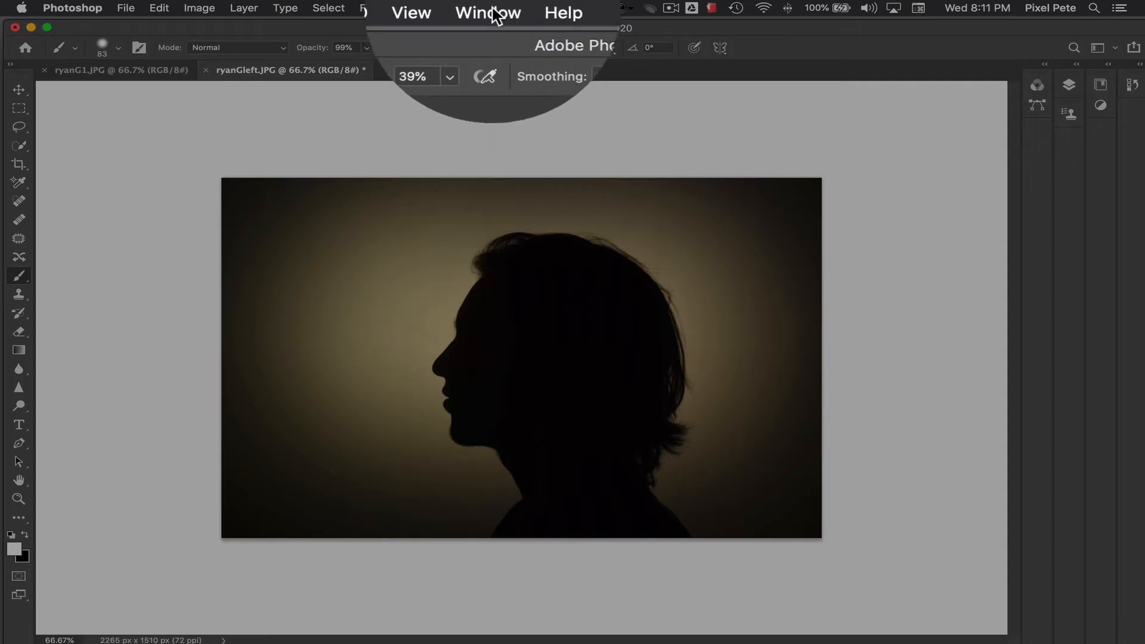
Step: Show the Layers panel for the silhouette document
click(489, 7)
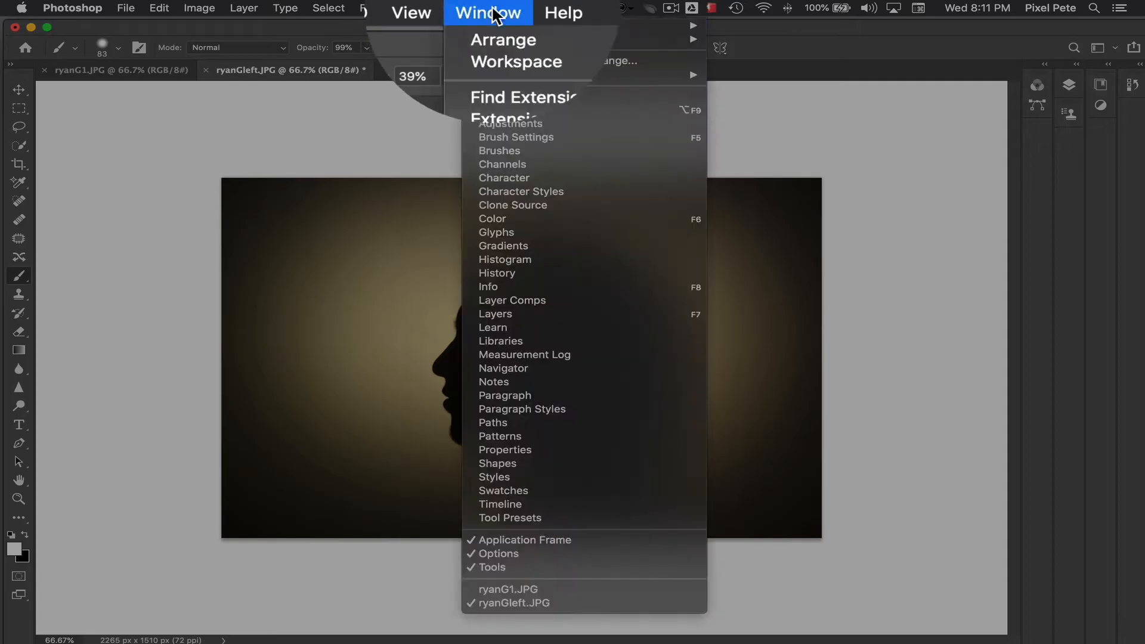
mouse_move(507, 39)
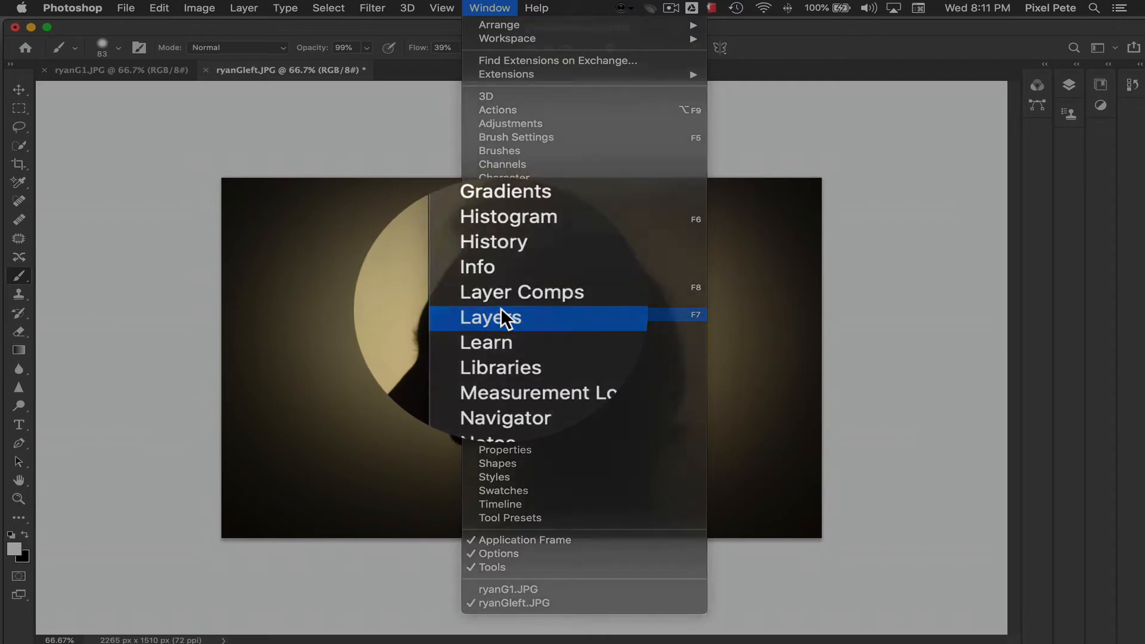
click(500, 307)
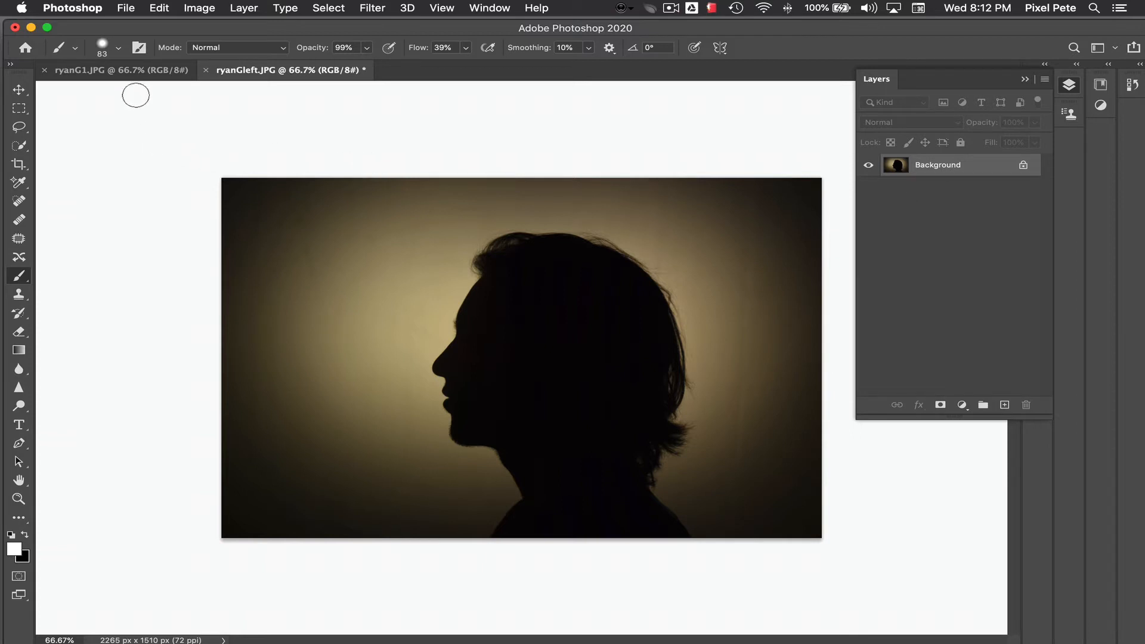
Step: Copy the ryanG1.JPG portrait into ryanGleft.JPG with the Move tool as a new layer covering the silhouette
click(138, 71)
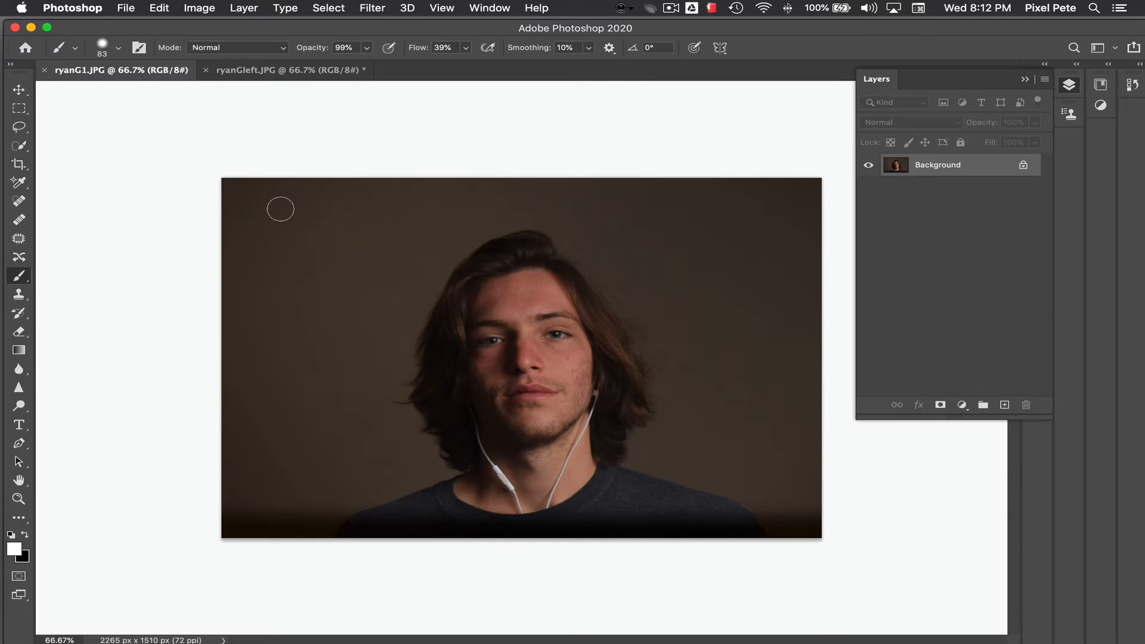
click(19, 90)
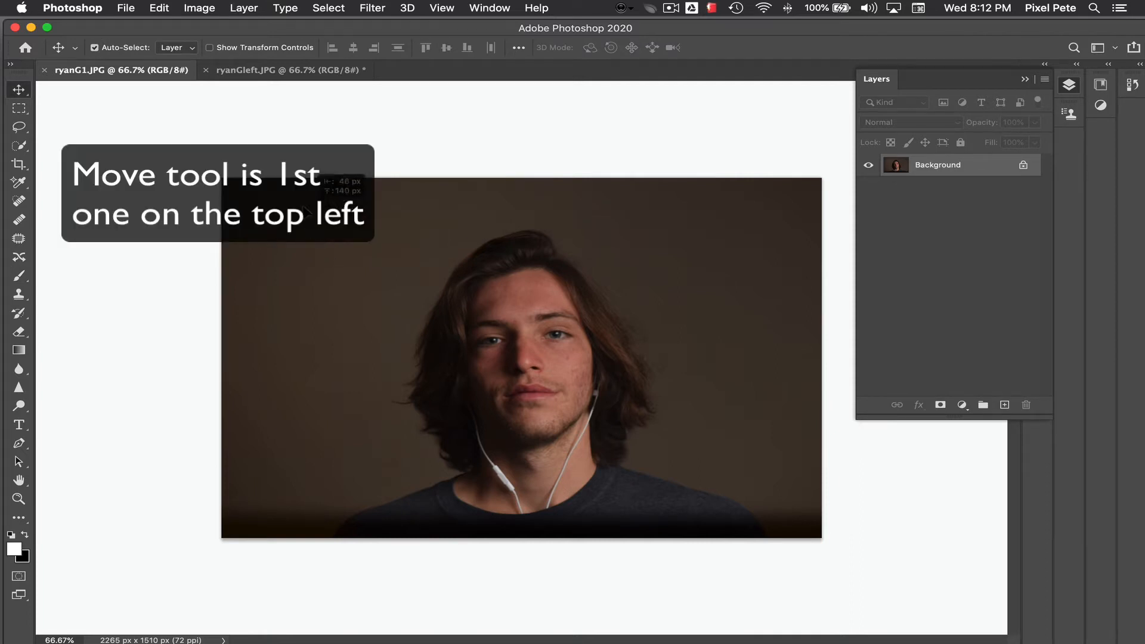
click(272, 74)
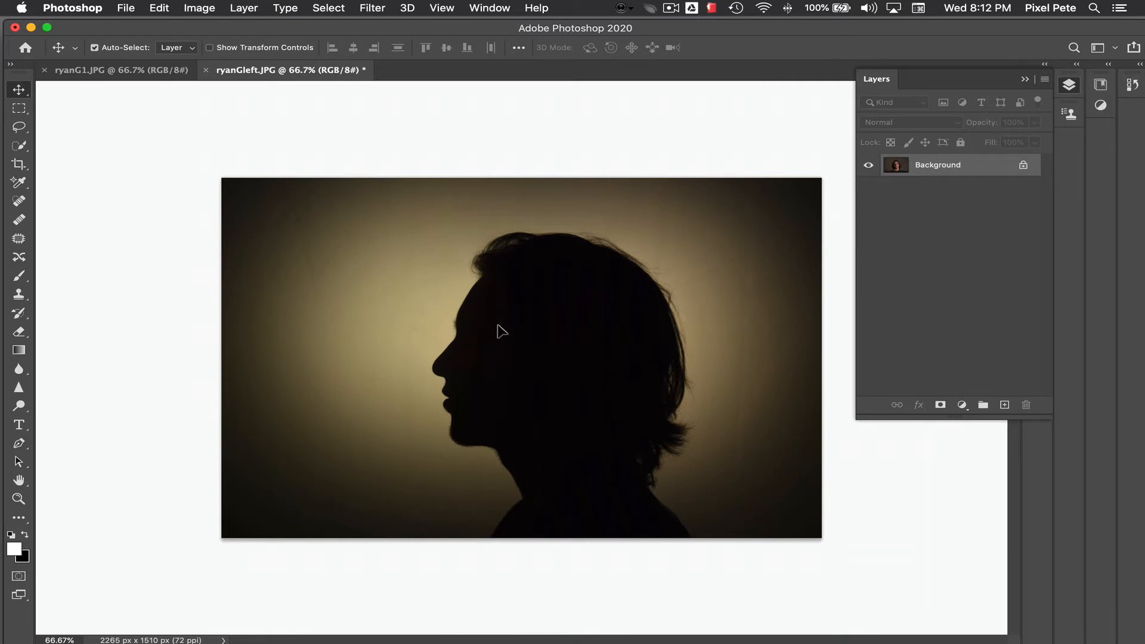
key(super+v)
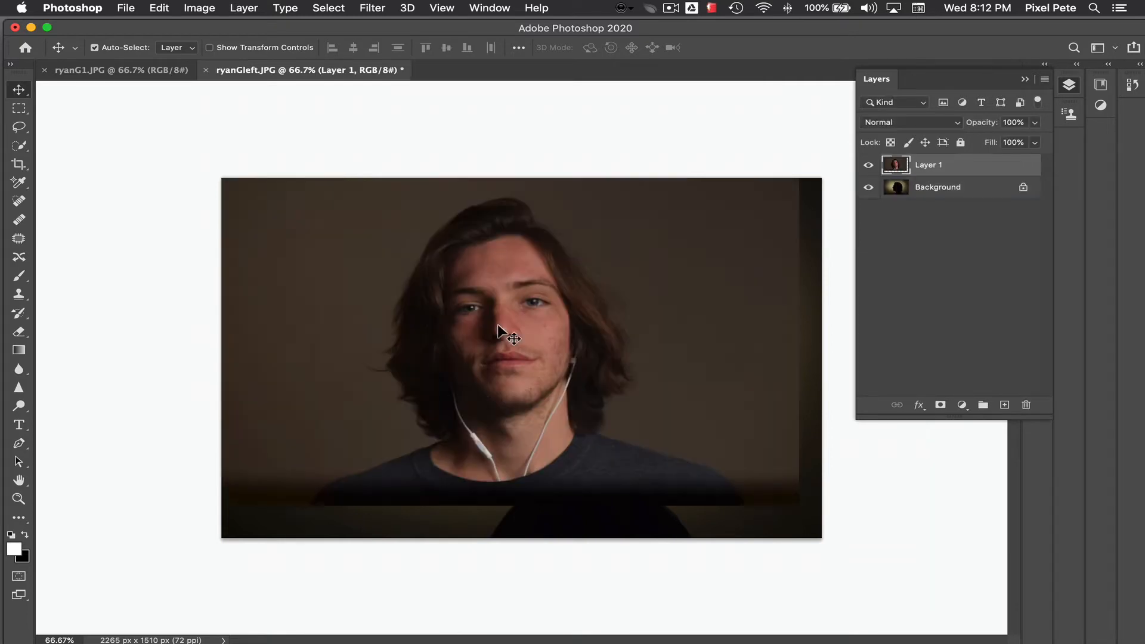
drag(497, 324, 513, 359)
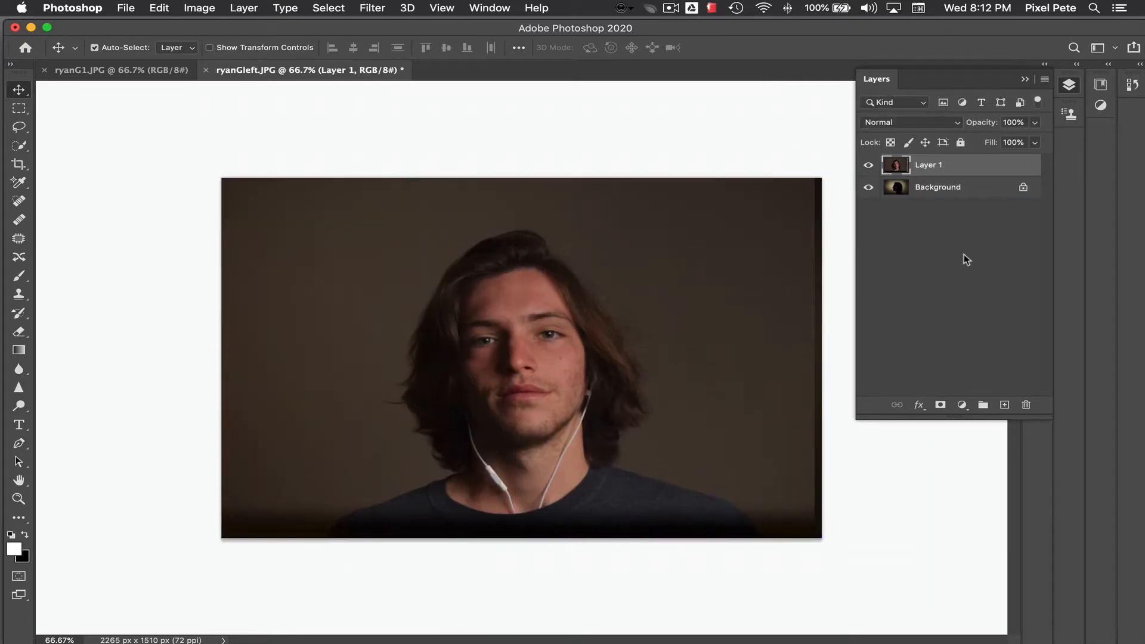
Step: Lower the portrait layer's opacity to 54% and shift it sideways so the silhouette's profile cuts through the middle of the face
click(1034, 122)
drag(1034, 140, 999, 140)
drag(652, 325, 560, 321)
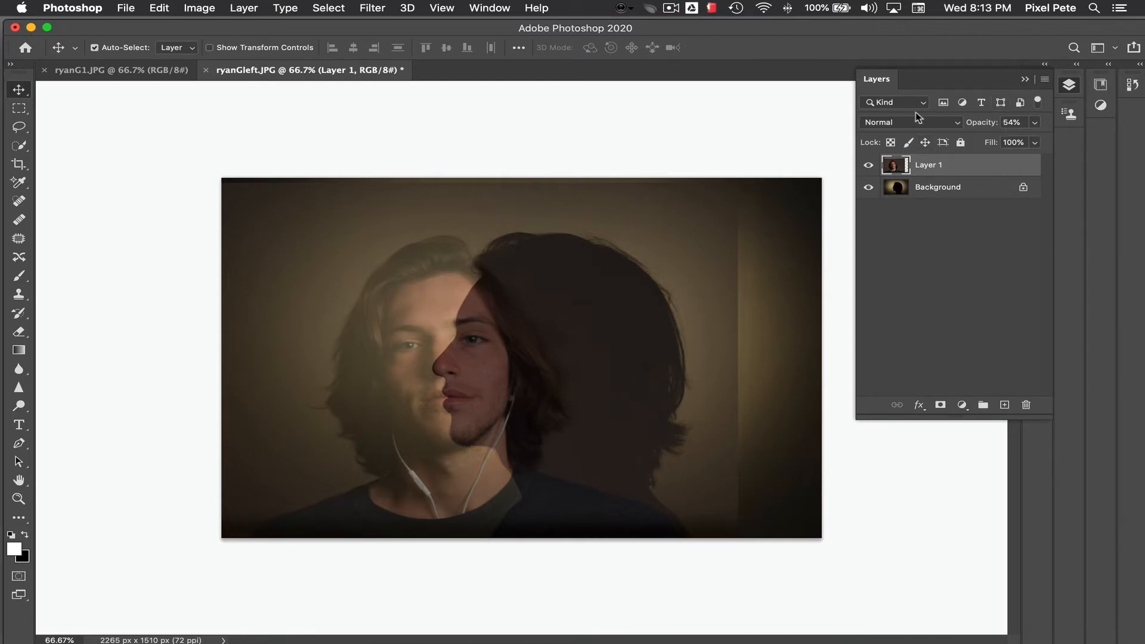
Step: Set the portrait layer's opacity back to 100% and add a layer mask to it
click(1034, 123)
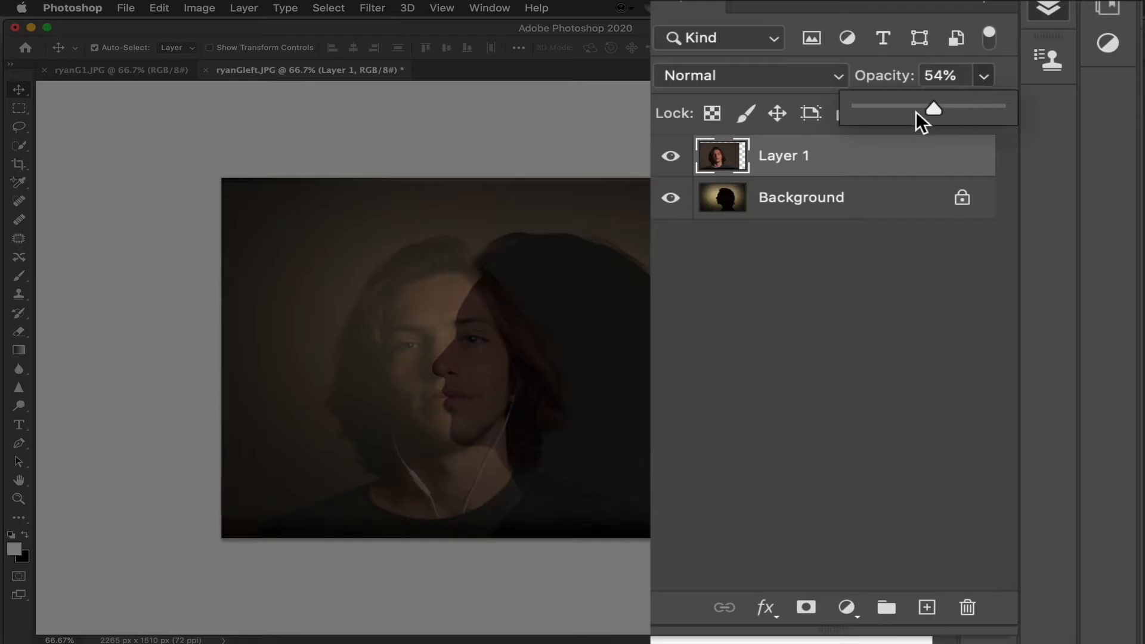
drag(954, 109, 1070, 112)
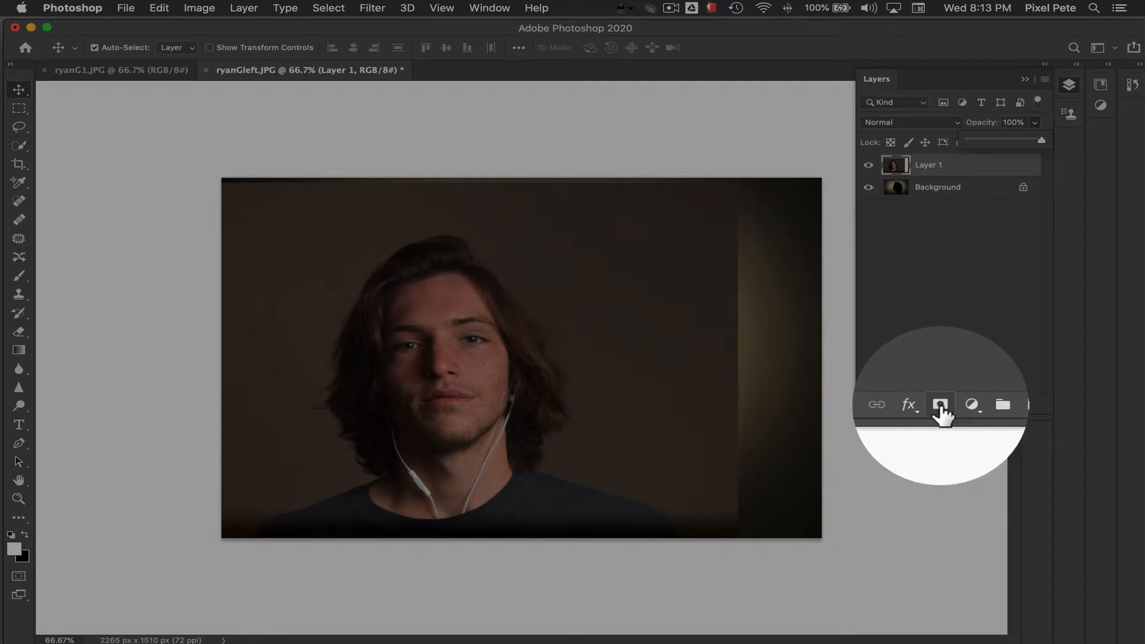
click(941, 406)
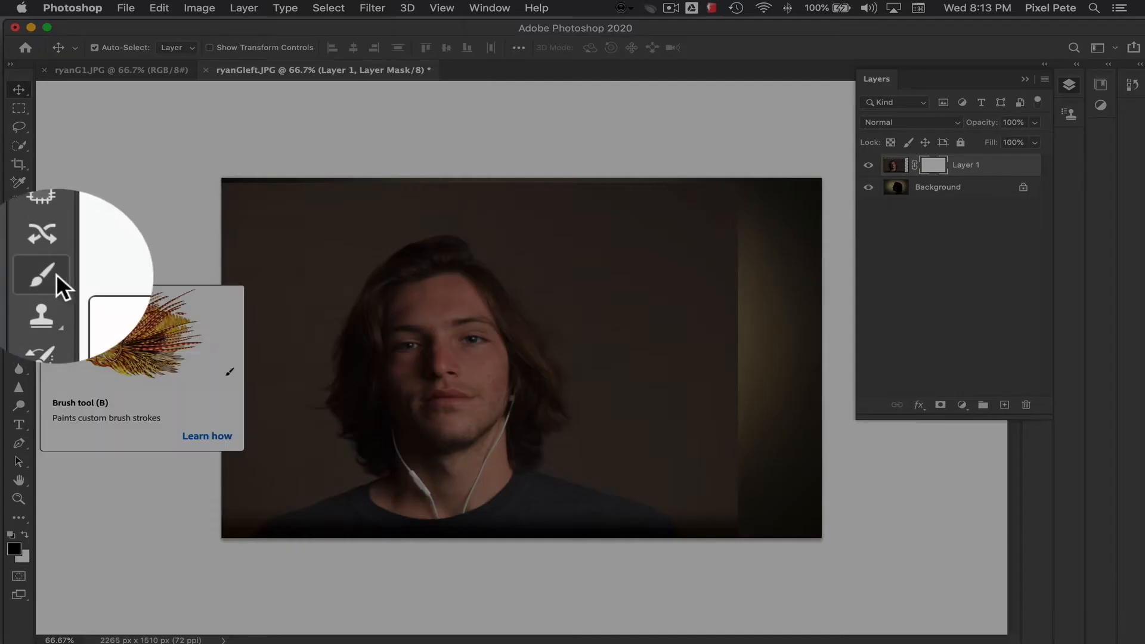
Step: Set up the Brush tool with a size of 87 px and slightly raise its hardness
click(56, 274)
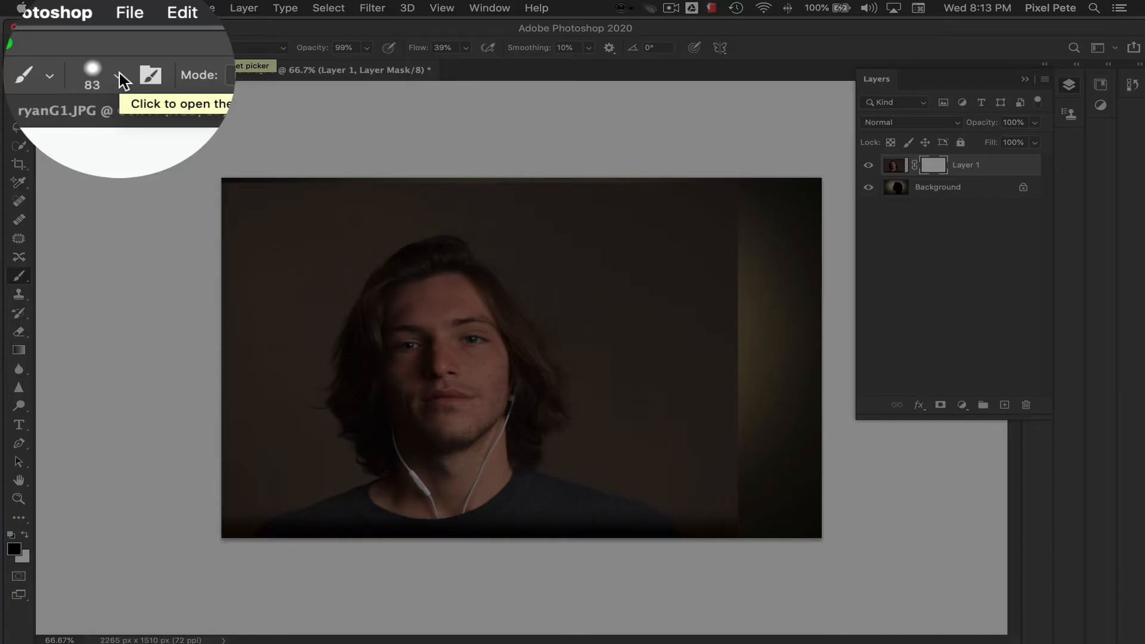
click(119, 75)
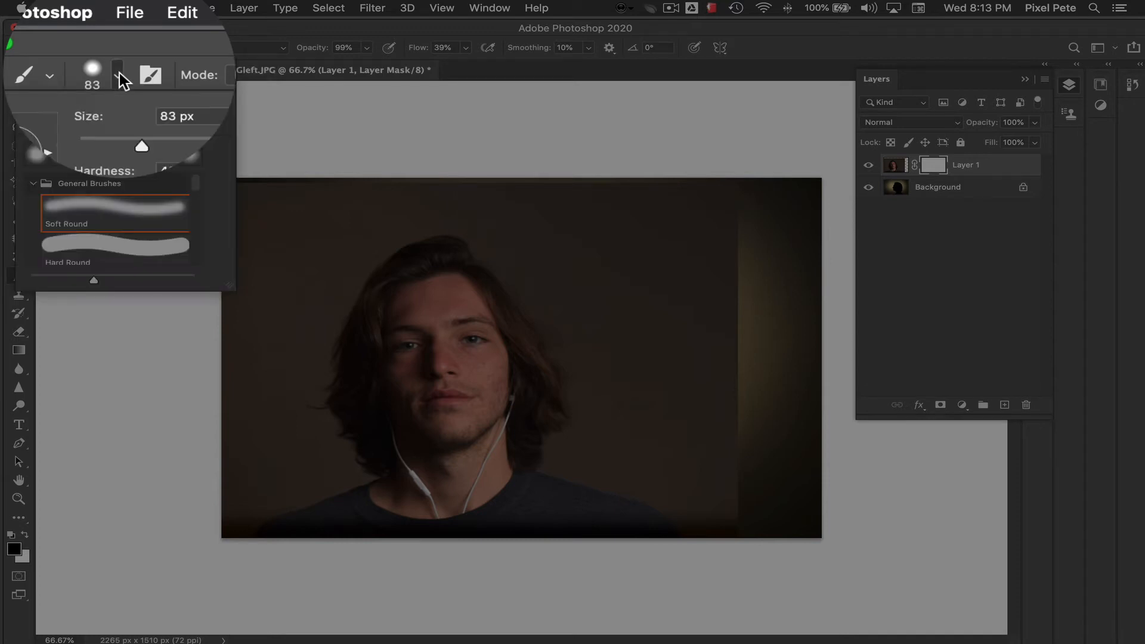
drag(134, 110, 137, 111)
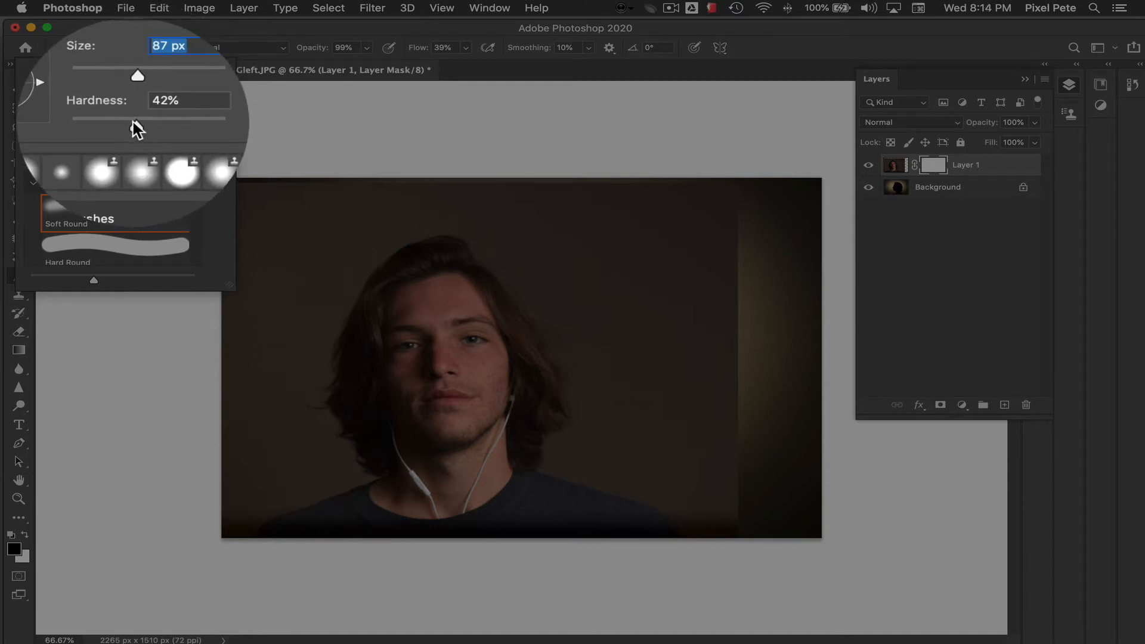
drag(136, 121, 139, 121)
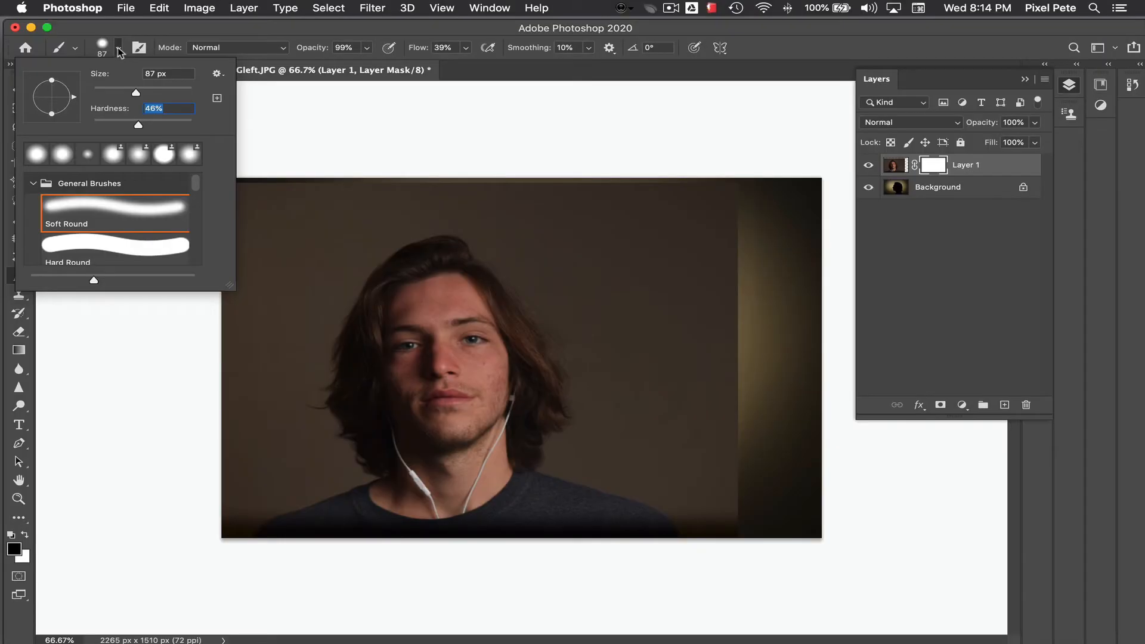
click(119, 47)
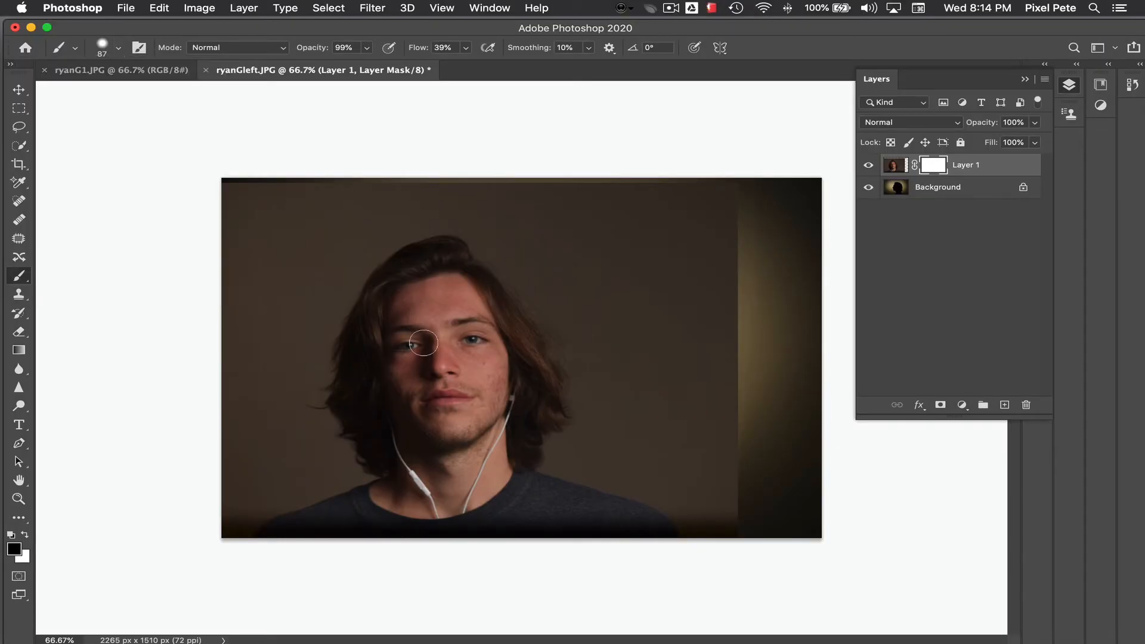
Step: Paint black on the portrait's layer mask to hide the half of the face, neck and upper hair in front of the silhouette's profile
mouse_move(400, 333)
mouse_down()
mouse_move(414, 327)
mouse_move(426, 338)
mouse_move(412, 333)
mouse_move(432, 287)
mouse_move(439, 353)
mouse_move(433, 364)
mouse_move(425, 310)
mouse_move(434, 330)
mouse_move(440, 321)
mouse_move(432, 353)
mouse_move(407, 387)
mouse_move(418, 379)
mouse_move(428, 391)
mouse_move(415, 357)
mouse_move(426, 377)
mouse_move(418, 421)
mouse_move(418, 392)
mouse_move(430, 415)
mouse_up()
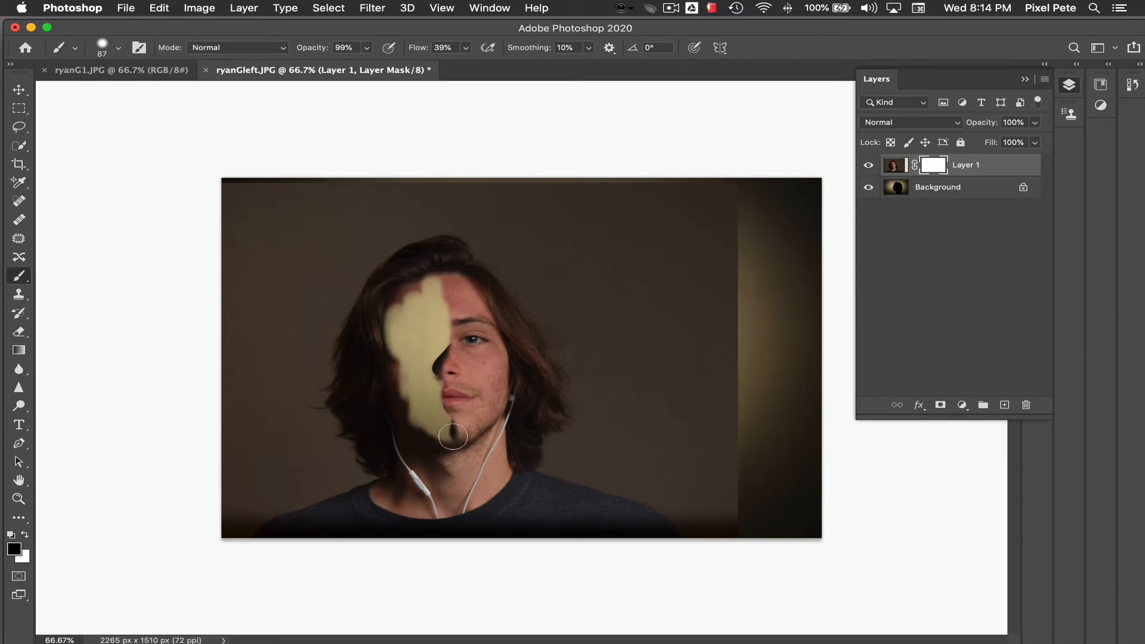
mouse_move(453, 435)
mouse_down()
mouse_move(427, 442)
mouse_move(400, 477)
mouse_move(418, 431)
mouse_move(408, 389)
mouse_move(407, 426)
mouse_move(381, 414)
mouse_move(418, 282)
mouse_move(442, 259)
mouse_move(445, 290)
mouse_up()
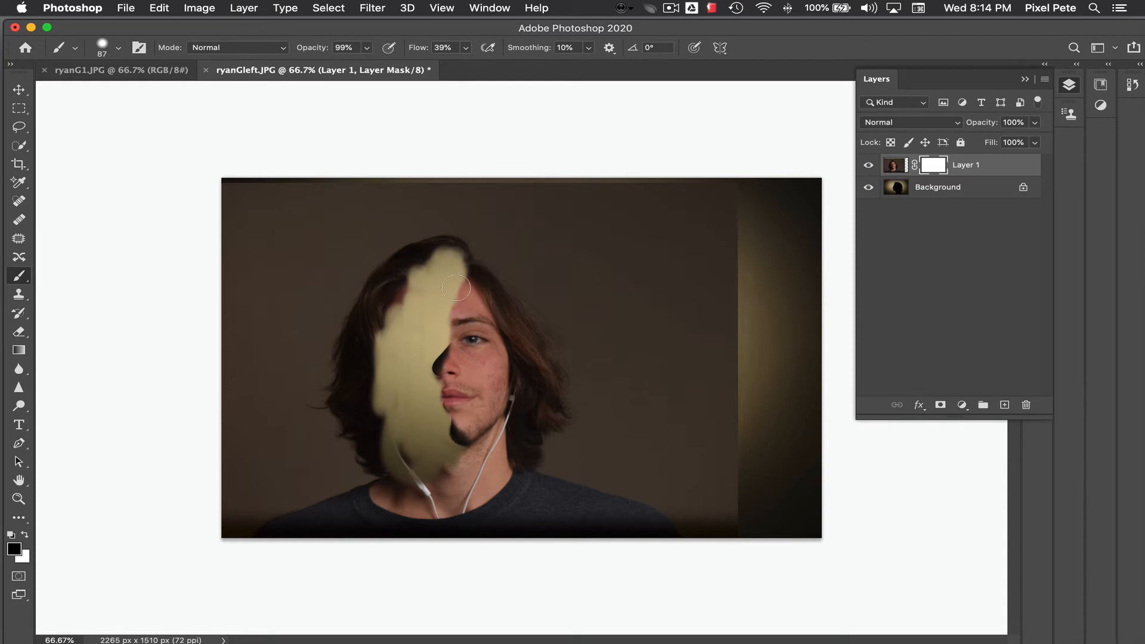
mouse_move(456, 289)
mouse_down()
mouse_move(466, 241)
mouse_move(450, 302)
mouse_move(510, 231)
mouse_move(465, 253)
mouse_move(459, 290)
mouse_move(489, 223)
mouse_move(387, 281)
mouse_move(395, 232)
mouse_move(360, 292)
mouse_move(427, 251)
mouse_move(383, 286)
mouse_move(368, 270)
mouse_move(431, 222)
mouse_move(438, 236)
mouse_move(462, 219)
mouse_move(415, 236)
mouse_move(433, 222)
mouse_up()
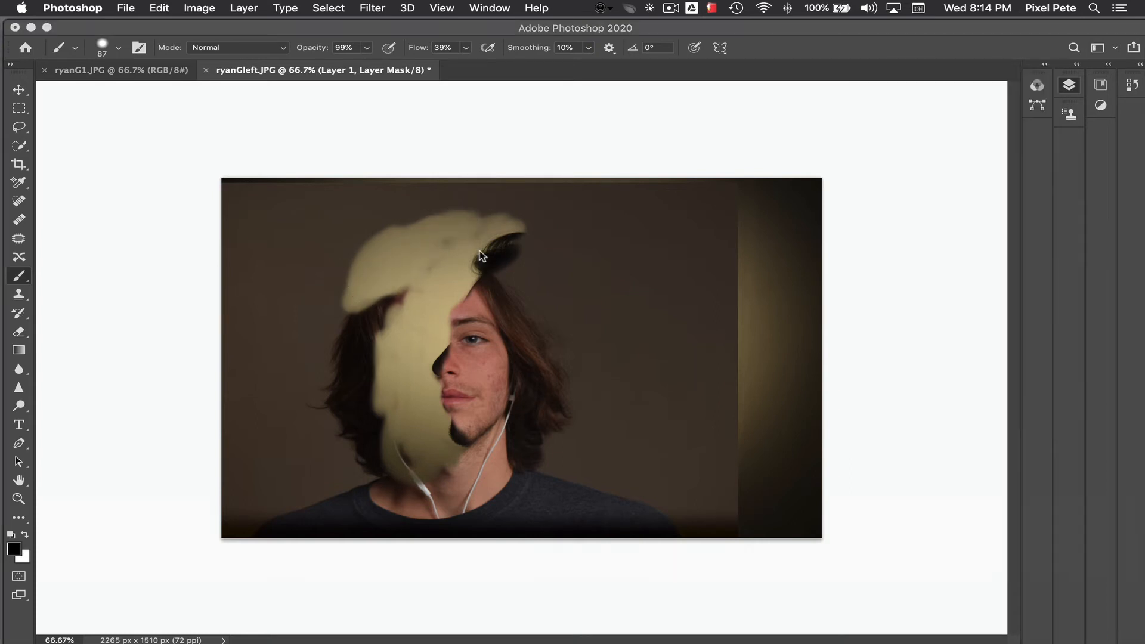
Step: Try larger brush sizes for the mask painting, including 200 px, and bring the brush to 100 px
key(bracketright)
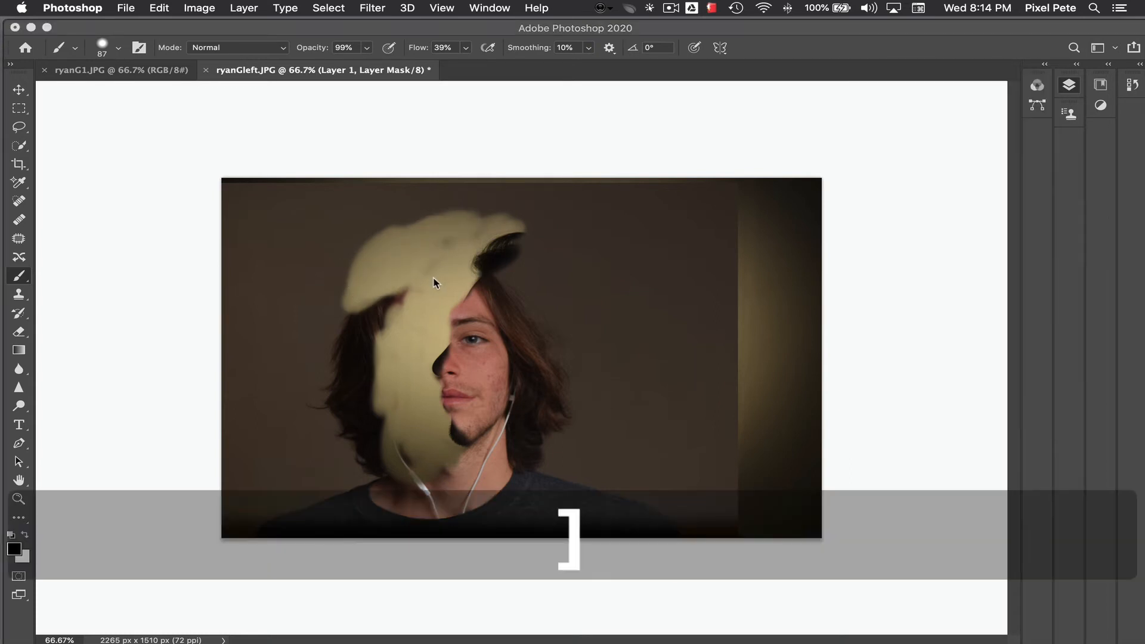
click(363, 289)
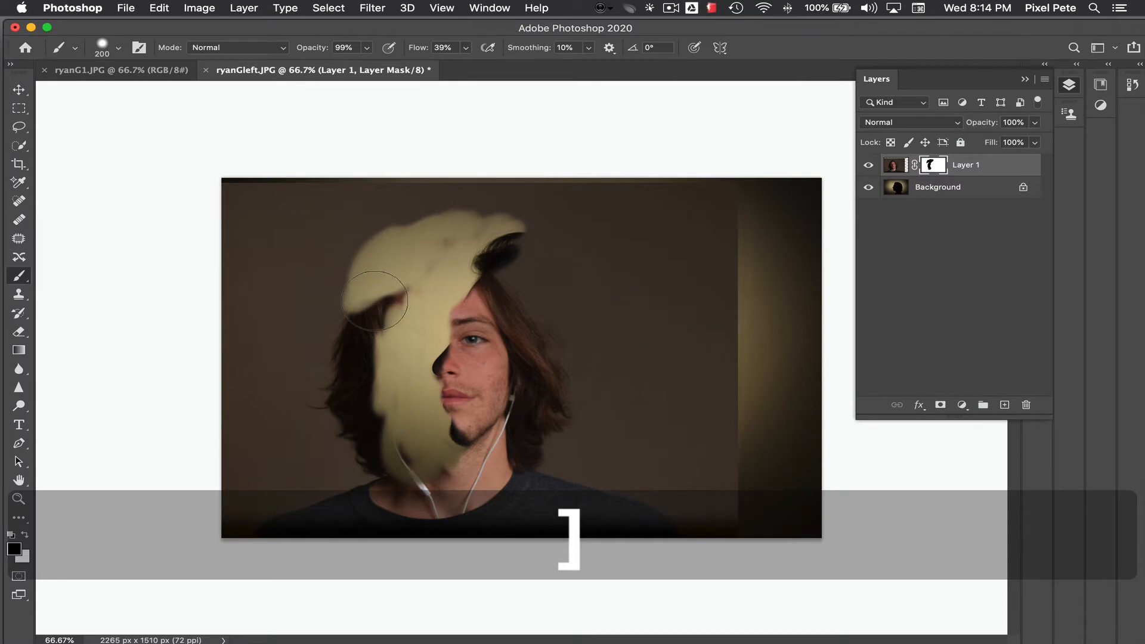
key(bracketright)
key(bracketright)
key(bracketright)
key(bracketleft)
key(bracketleft)
key(bracketleft)
key(bracketleft)
key(bracketleft)
key(bracketleft)
key(bracketleft)
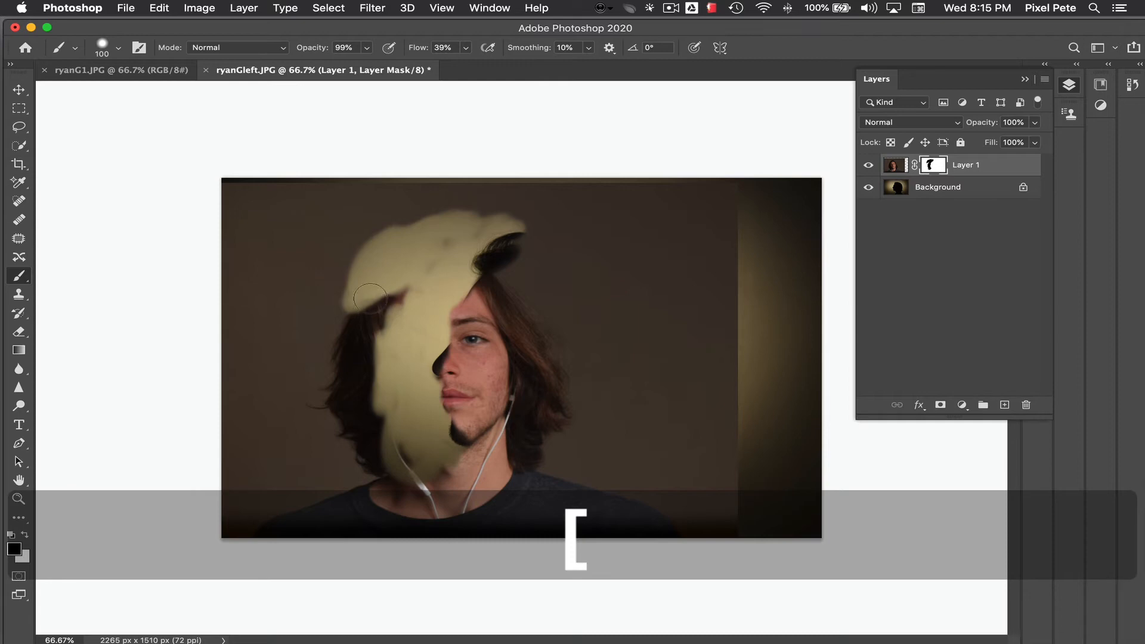
Step: Enlarge the brush to 150 px and paint black on the portrait's mask to hide the portrait's background and hair in front of the profile
key(bracketright)
key(bracketright)
mouse_move(370, 297)
mouse_down()
mouse_move(380, 323)
mouse_move(382, 280)
mouse_move(392, 294)
mouse_move(355, 372)
mouse_move(326, 335)
mouse_move(357, 321)
mouse_move(317, 377)
mouse_move(305, 332)
mouse_move(332, 288)
mouse_move(360, 383)
mouse_move(331, 468)
mouse_move(392, 419)
mouse_move(400, 391)
mouse_move(383, 438)
mouse_move(368, 412)
mouse_move(395, 414)
mouse_move(356, 443)
mouse_move(348, 411)
mouse_move(376, 363)
mouse_move(361, 411)
mouse_move(391, 264)
mouse_move(384, 324)
mouse_move(448, 233)
mouse_move(497, 191)
mouse_move(498, 222)
mouse_move(577, 191)
mouse_move(464, 225)
mouse_move(374, 205)
mouse_move(513, 189)
mouse_up()
mouse_move(411, 207)
mouse_down()
mouse_move(374, 227)
mouse_move(397, 234)
mouse_move(384, 244)
mouse_move(357, 222)
mouse_move(355, 245)
mouse_move(366, 188)
mouse_up()
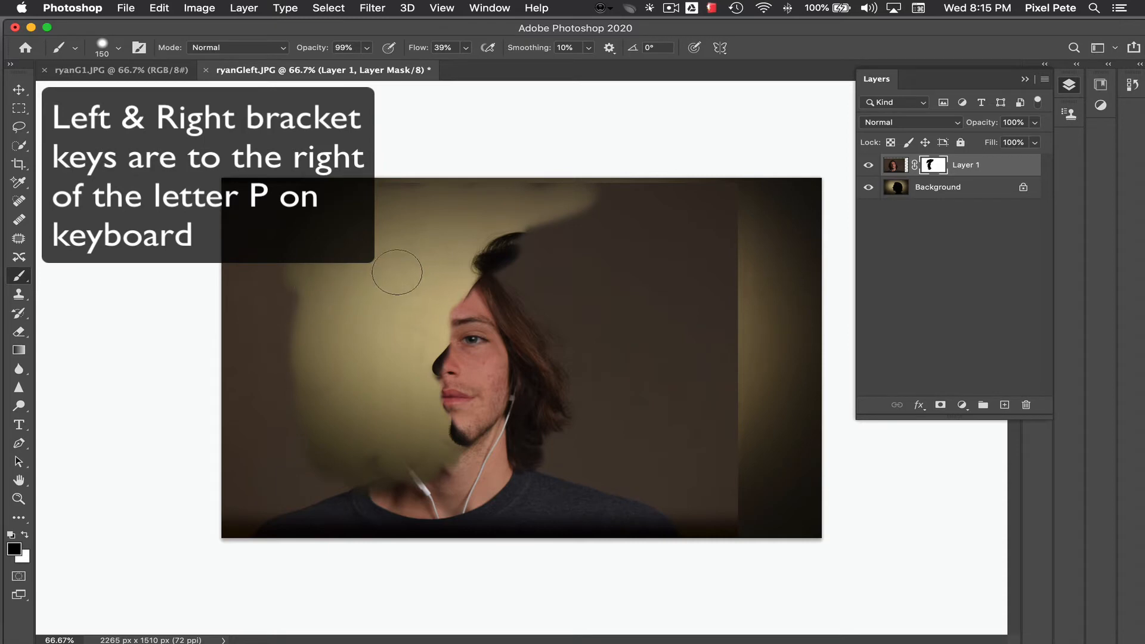
mouse_move(322, 301)
mouse_down()
mouse_move(303, 354)
mouse_move(279, 371)
mouse_up()
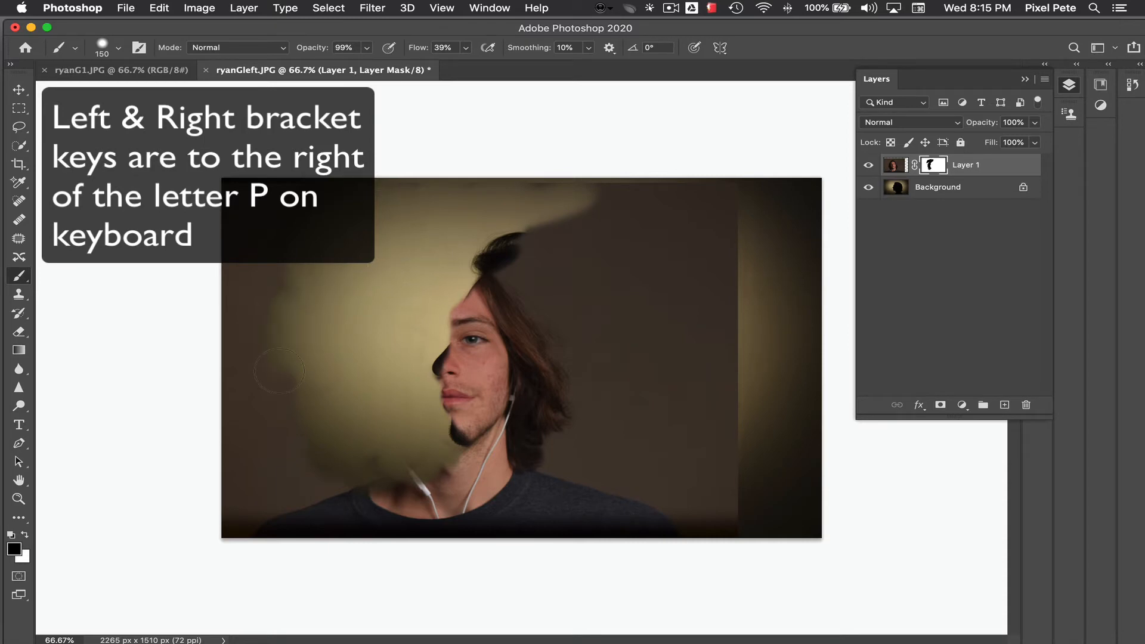
mouse_move(286, 322)
mouse_down()
mouse_move(310, 453)
mouse_move(292, 480)
mouse_move(271, 448)
mouse_up()
mouse_move(307, 370)
mouse_down()
mouse_move(311, 455)
mouse_move(234, 436)
mouse_move(274, 391)
mouse_move(312, 459)
mouse_up()
Step: Paint black on the mask over the neck, shirt and the area behind the face, leaving only the face over the silhouette
mouse_move(343, 514)
mouse_down()
mouse_move(396, 486)
mouse_move(402, 498)
mouse_move(420, 473)
mouse_move(446, 492)
mouse_move(440, 505)
mouse_move(485, 505)
mouse_move(447, 464)
mouse_move(488, 490)
mouse_move(464, 468)
mouse_move(493, 481)
mouse_move(461, 464)
mouse_move(465, 479)
mouse_move(478, 462)
mouse_move(491, 476)
mouse_move(488, 460)
mouse_move(480, 472)
mouse_move(489, 455)
mouse_move(469, 466)
mouse_move(454, 504)
mouse_move(488, 517)
mouse_move(506, 485)
mouse_move(502, 511)
mouse_move(324, 515)
mouse_move(250, 472)
mouse_move(256, 280)
mouse_move(233, 366)
mouse_move(257, 311)
mouse_move(237, 186)
mouse_move(258, 158)
mouse_move(271, 173)
mouse_move(265, 229)
mouse_move(318, 159)
mouse_move(693, 212)
mouse_move(612, 233)
mouse_move(618, 191)
mouse_move(683, 211)
mouse_move(535, 205)
mouse_move(600, 227)
mouse_move(586, 215)
mouse_move(552, 229)
mouse_move(574, 248)
mouse_move(557, 257)
mouse_move(542, 235)
mouse_move(562, 262)
mouse_move(519, 273)
mouse_move(530, 300)
mouse_move(589, 250)
mouse_move(622, 249)
mouse_move(684, 318)
mouse_move(716, 302)
mouse_move(705, 295)
mouse_move(719, 235)
mouse_move(722, 348)
mouse_move(731, 343)
mouse_move(678, 304)
mouse_move(589, 317)
mouse_move(560, 286)
mouse_move(585, 384)
mouse_move(703, 408)
mouse_move(708, 471)
mouse_move(723, 436)
mouse_move(721, 276)
mouse_move(666, 264)
mouse_move(703, 251)
mouse_up()
mouse_move(660, 467)
mouse_down()
mouse_move(623, 495)
mouse_move(669, 488)
mouse_up()
mouse_move(718, 518)
mouse_down()
mouse_move(582, 504)
mouse_move(576, 448)
mouse_move(546, 514)
mouse_move(546, 474)
mouse_move(617, 462)
mouse_move(613, 485)
mouse_move(573, 406)
mouse_move(559, 303)
mouse_move(551, 401)
mouse_move(531, 304)
mouse_move(530, 426)
mouse_move(517, 451)
mouse_move(528, 406)
mouse_move(509, 451)
mouse_move(563, 507)
mouse_move(563, 427)
mouse_move(546, 447)
mouse_move(610, 493)
mouse_move(672, 479)
mouse_move(643, 499)
mouse_move(684, 542)
mouse_move(561, 513)
mouse_up()
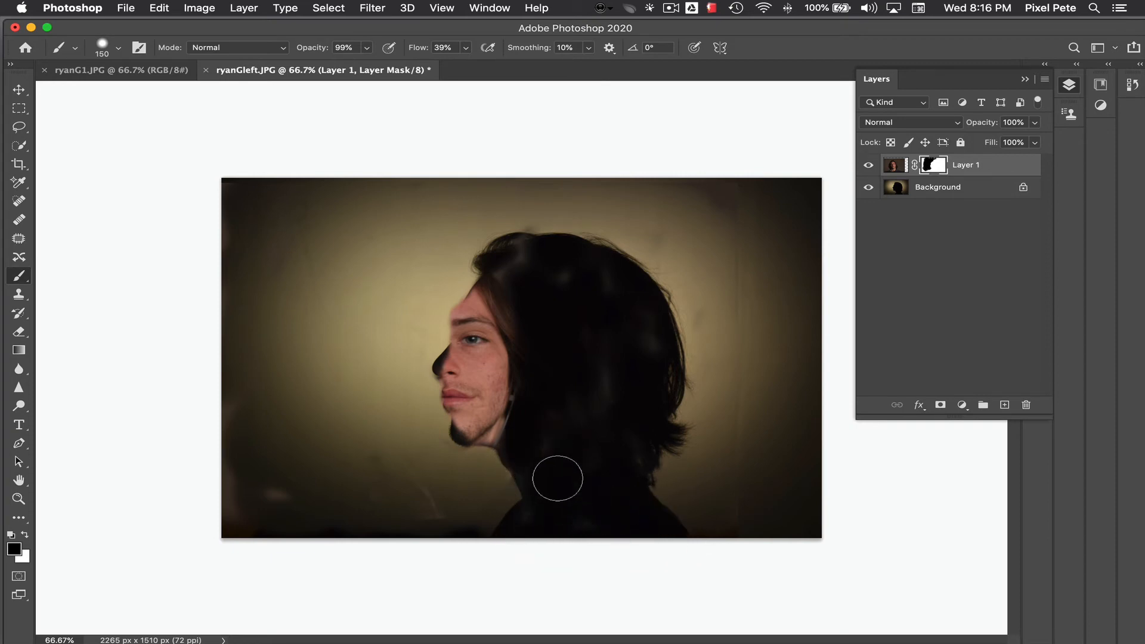
mouse_move(517, 293)
mouse_down()
mouse_move(555, 245)
mouse_move(567, 248)
mouse_move(591, 314)
mouse_move(575, 303)
mouse_move(486, 316)
mouse_up()
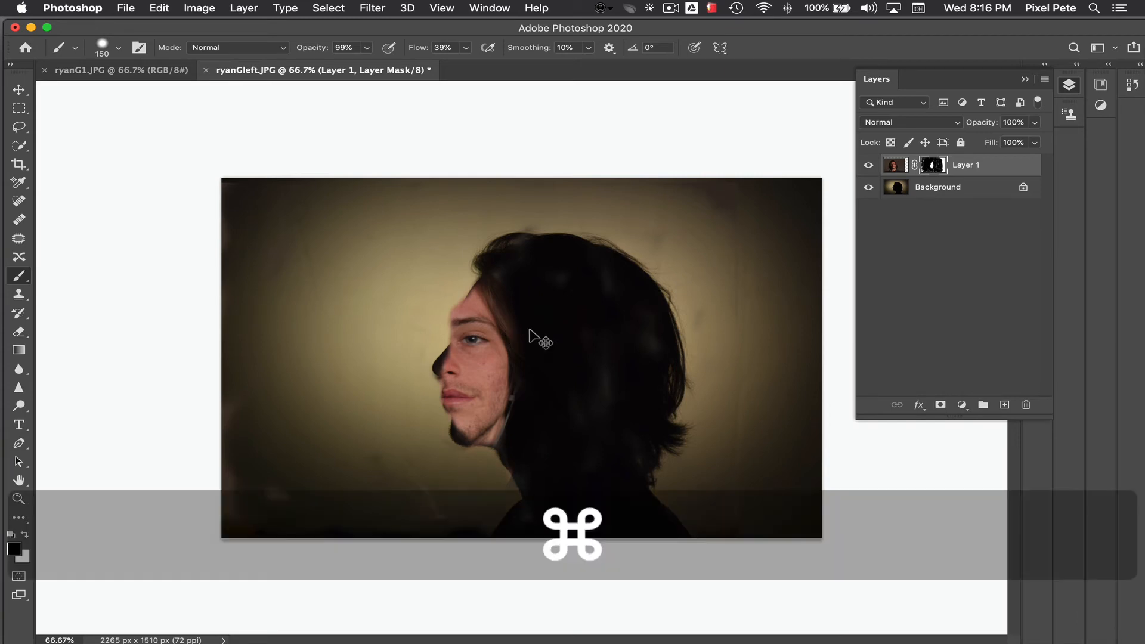
Step: Reduce the brush to 45 px and paint black on the mask along the forehead, brow and upper lip to trim skin spilling past the profile
key(super+equal)
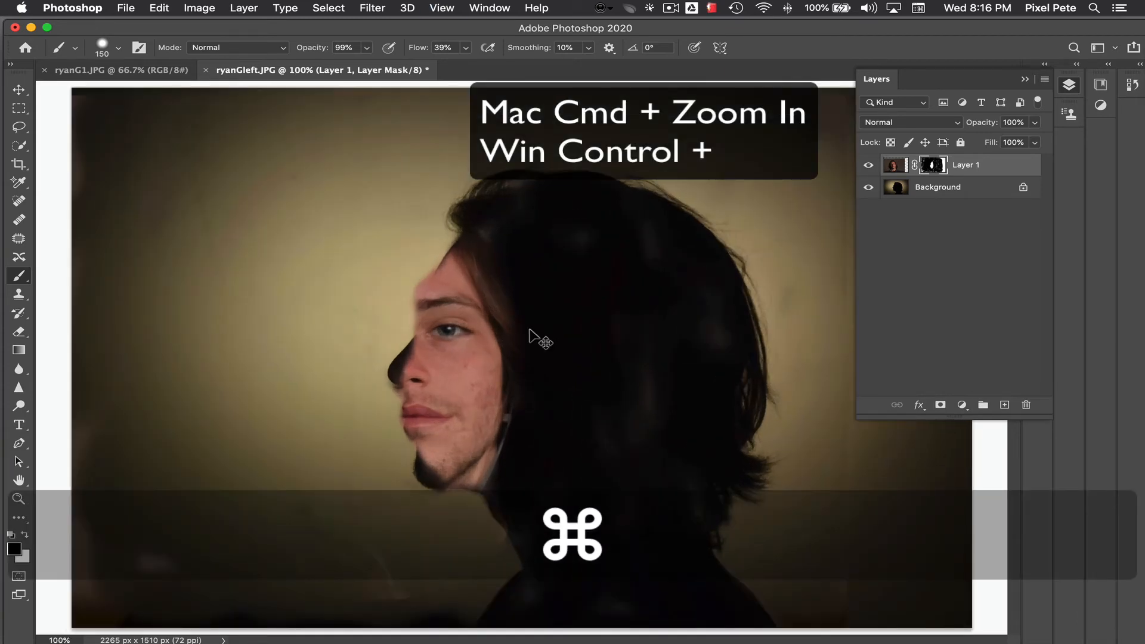
key(super+equal)
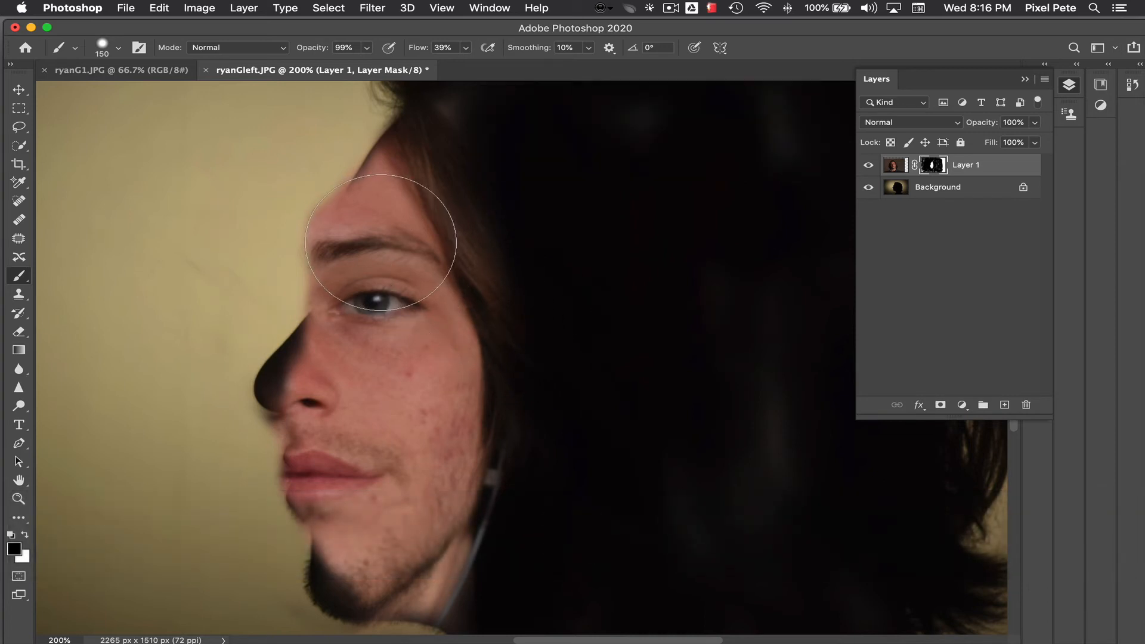
key(bracketleft)
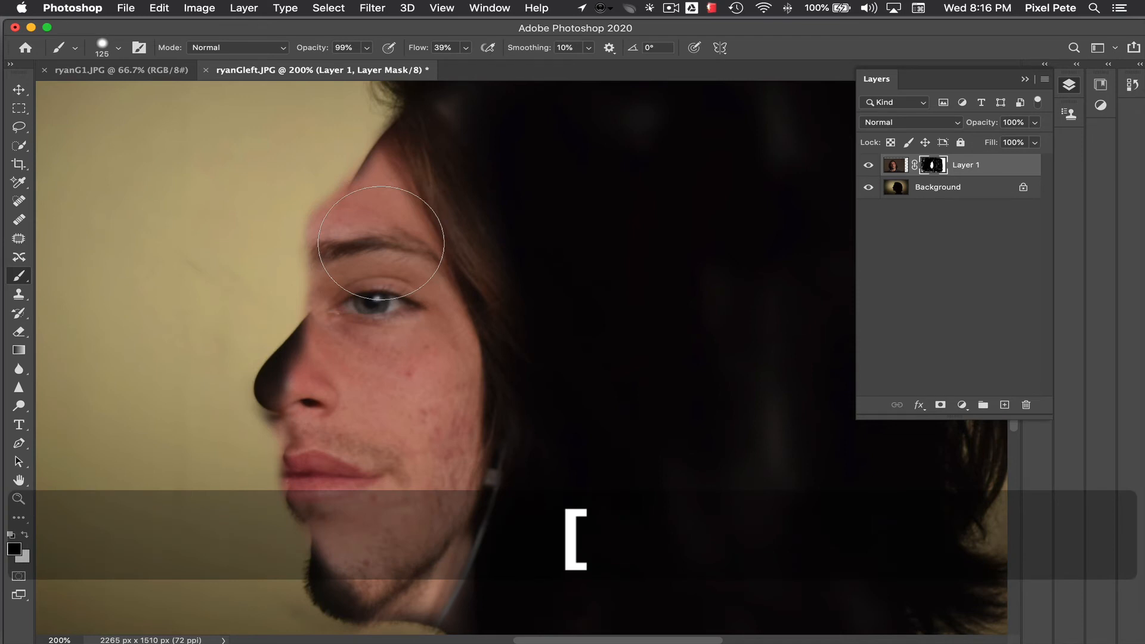
key(bracketleft)
key(bracketleft)
key(bracketleft)
key(bracketleft)
key(bracketleft)
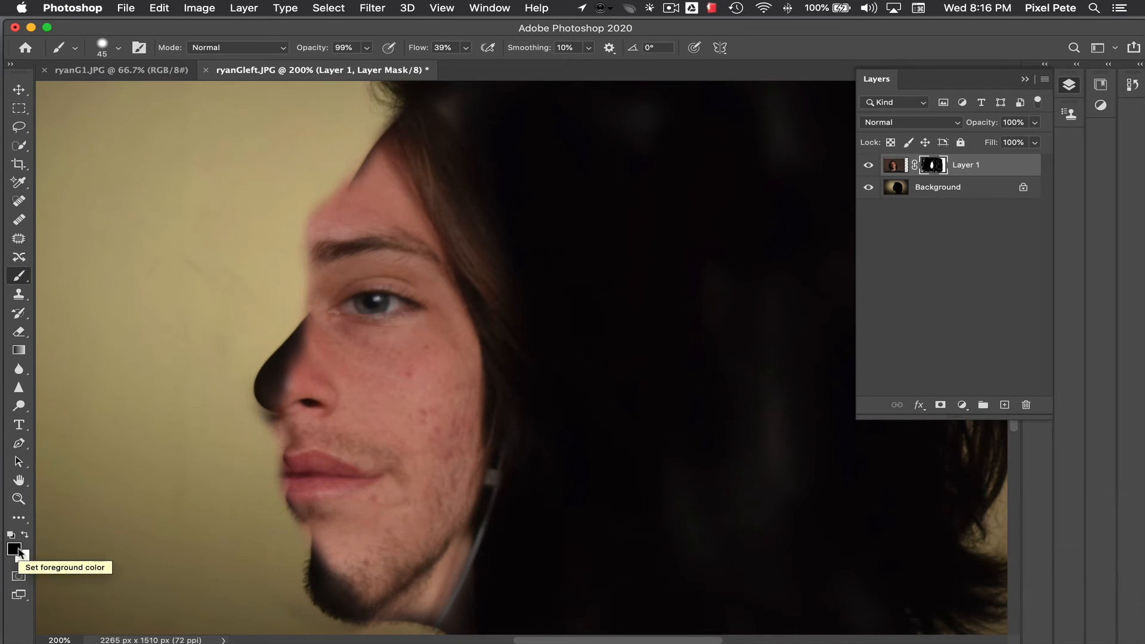
key(x)
mouse_move(319, 223)
mouse_down()
mouse_move(327, 185)
mouse_move(312, 238)
mouse_move(361, 165)
mouse_move(325, 213)
mouse_move(322, 180)
mouse_move(308, 248)
mouse_up()
key(x)
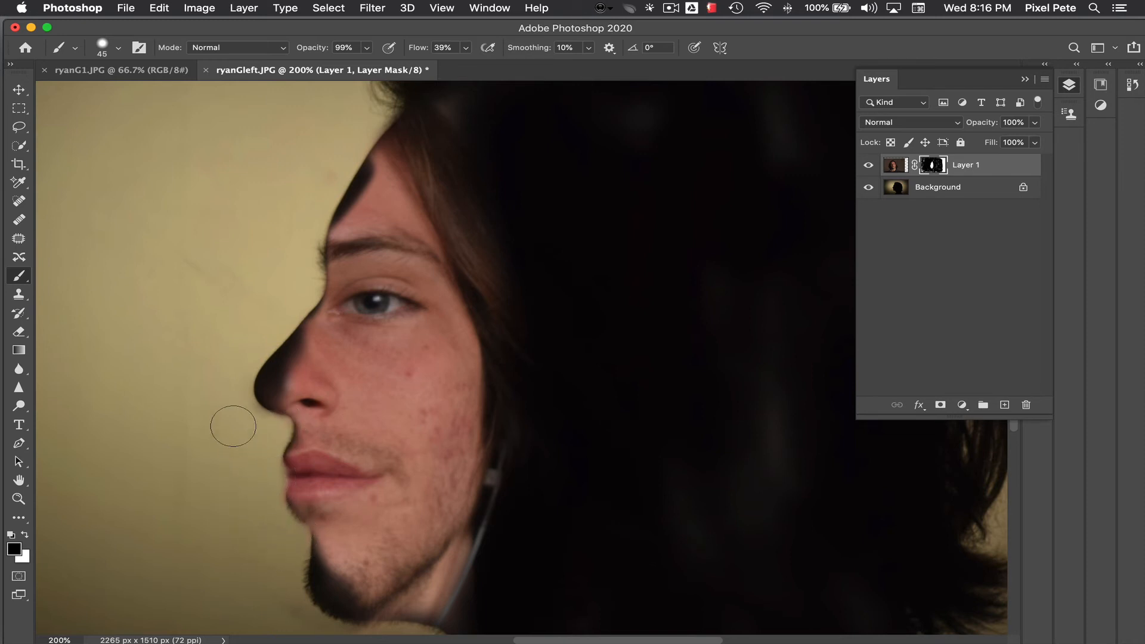
Step: Paint white on the mask to restore the skin over the dark gaps at the nose, forehead and chin
key(x)
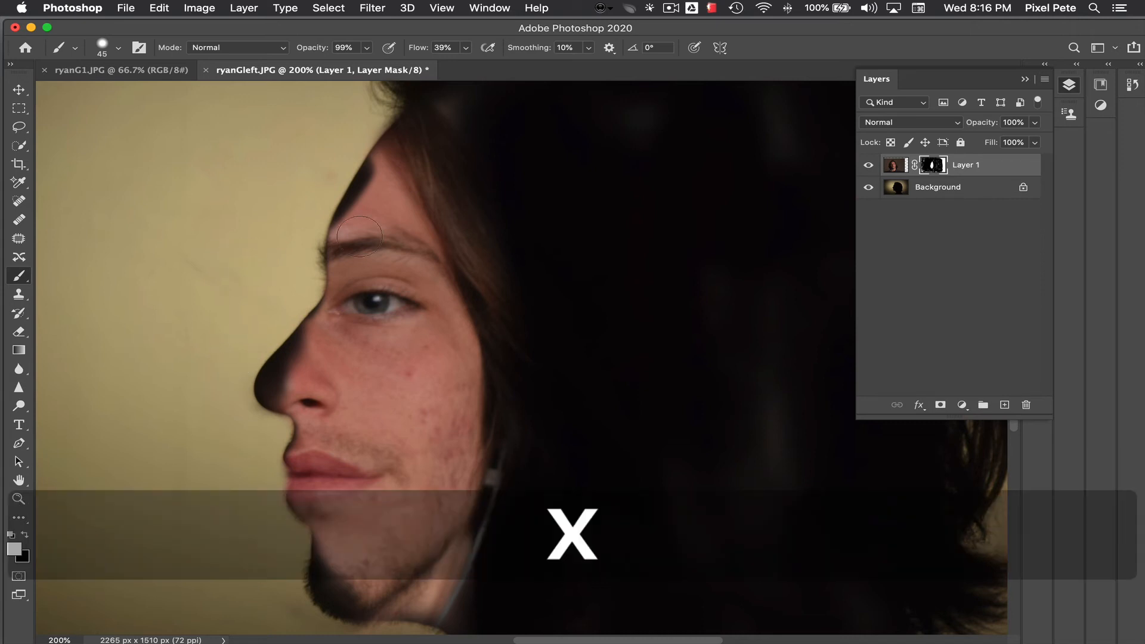
mouse_move(306, 363)
mouse_down()
mouse_move(288, 385)
mouse_move(320, 343)
mouse_move(278, 377)
mouse_move(285, 388)
mouse_move(298, 348)
mouse_up()
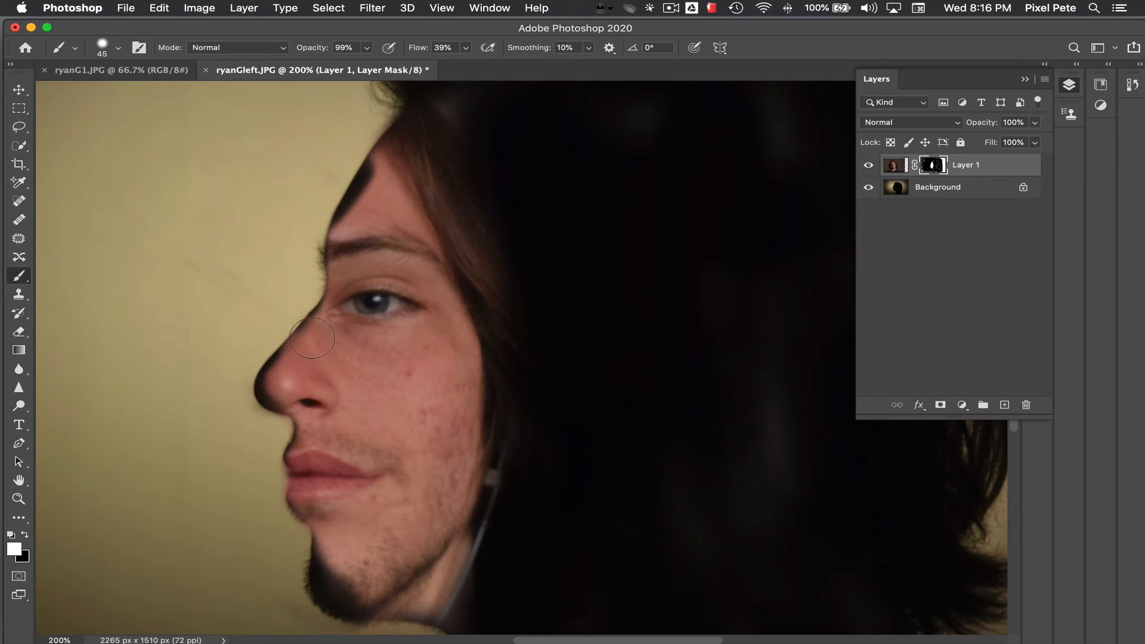
mouse_move(364, 231)
mouse_down()
mouse_move(383, 167)
mouse_move(350, 227)
mouse_move(376, 175)
mouse_up()
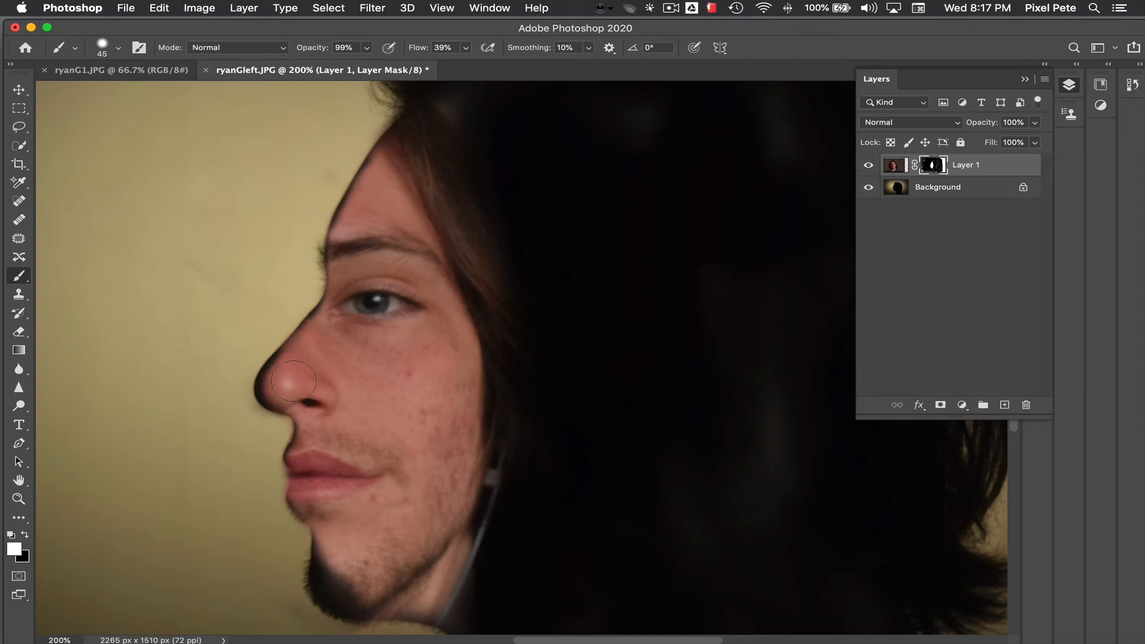
mouse_move(346, 565)
mouse_down()
mouse_move(344, 547)
mouse_move(332, 570)
mouse_move(341, 602)
mouse_up()
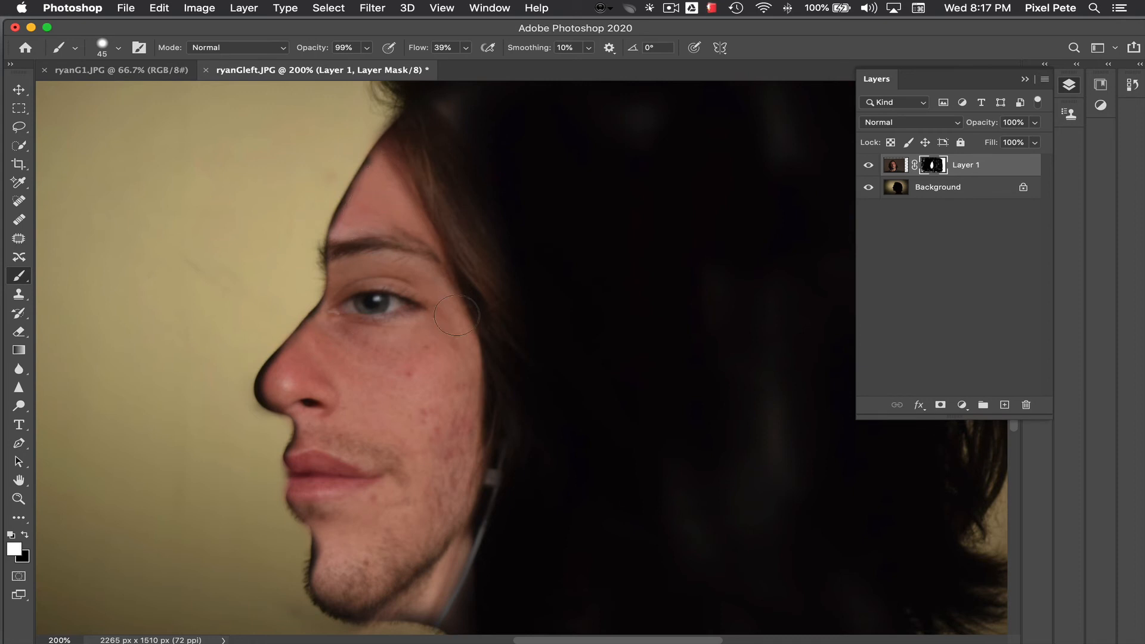
Step: Crop the image in its original ratio to 1890 x 1260 px, trimming the outer background and reframing the head
key(super+minus)
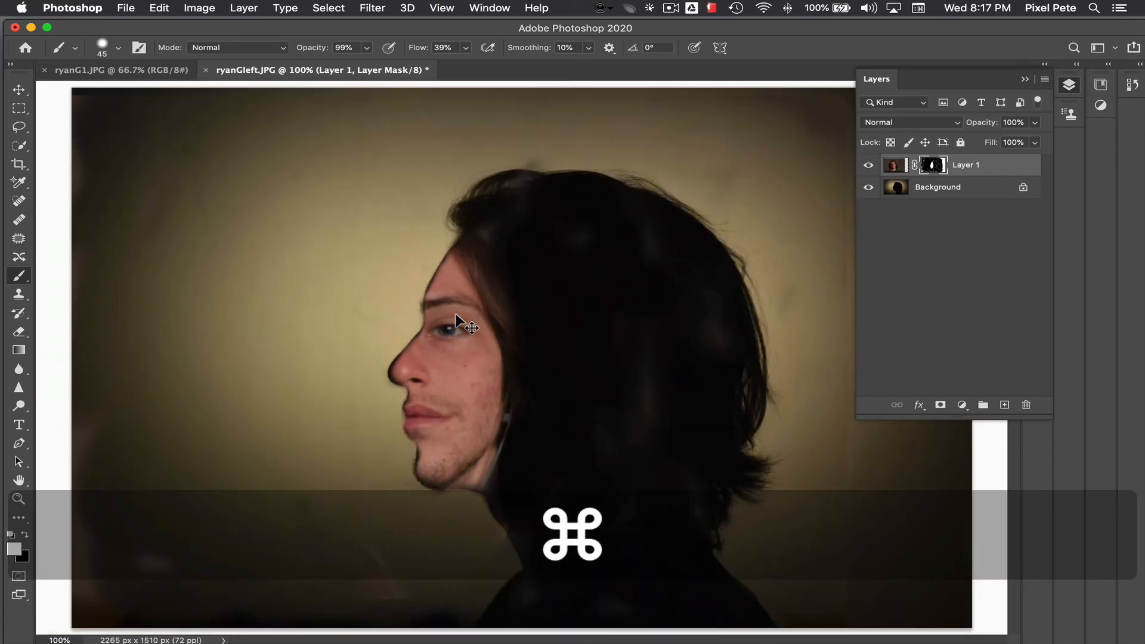
key(super+minus)
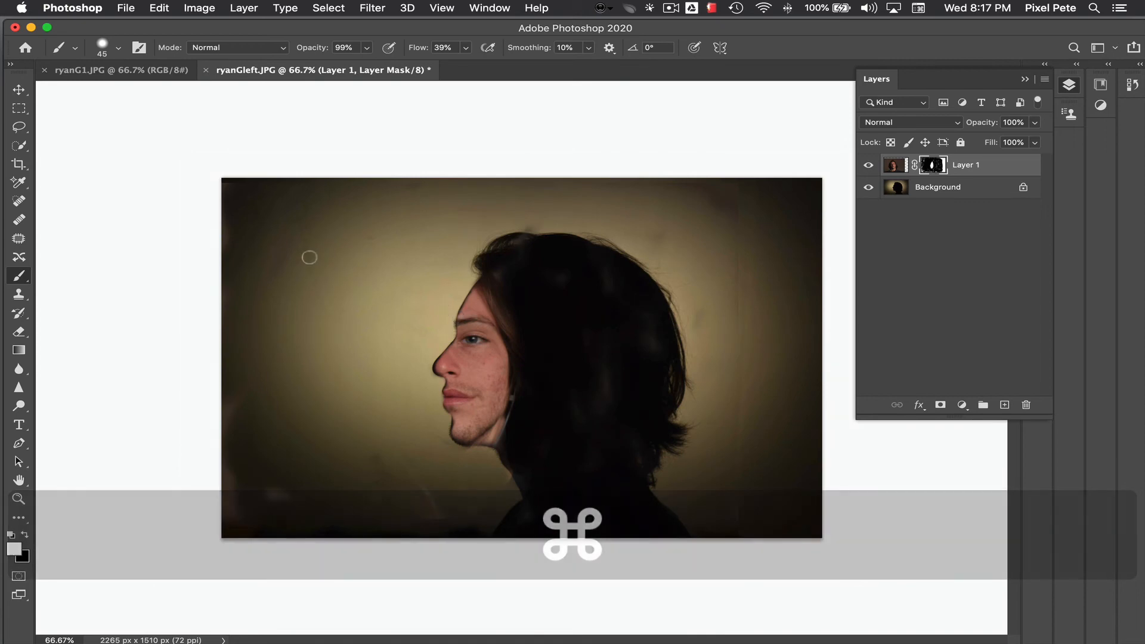
click(18, 167)
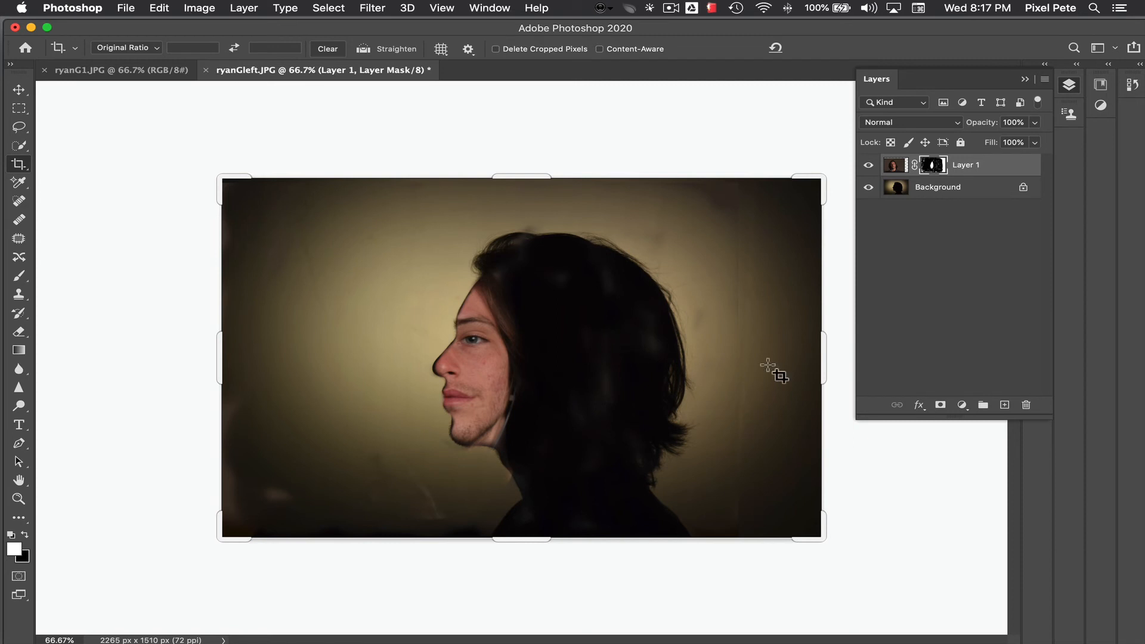
drag(825, 352, 786, 346)
drag(719, 355, 714, 339)
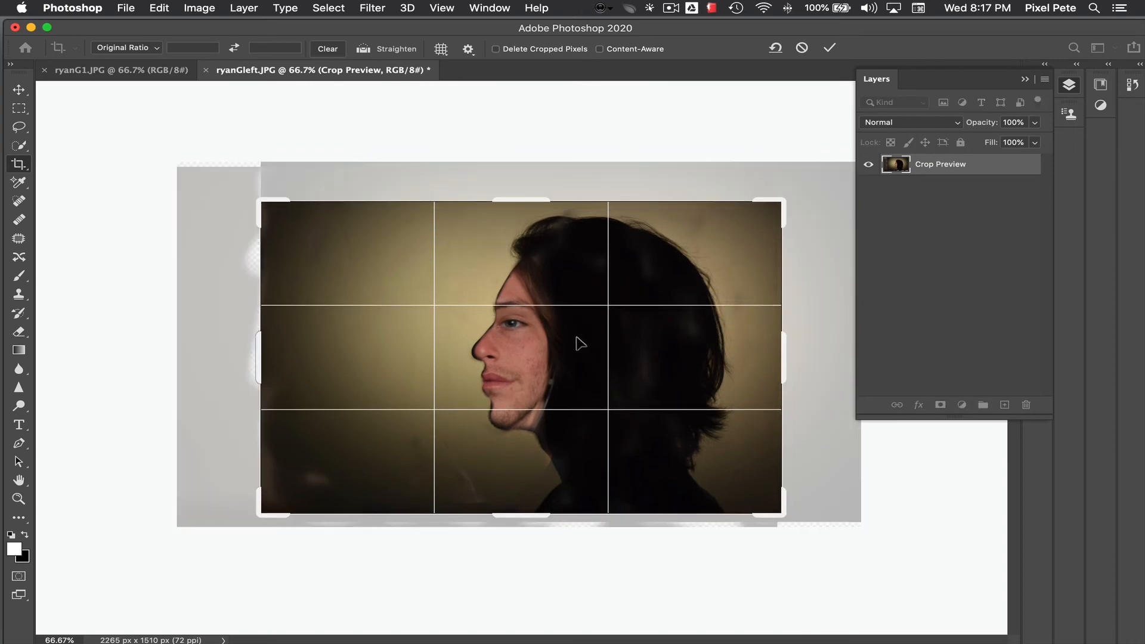
drag(257, 338, 274, 335)
drag(544, 339, 541, 343)
key(Return)
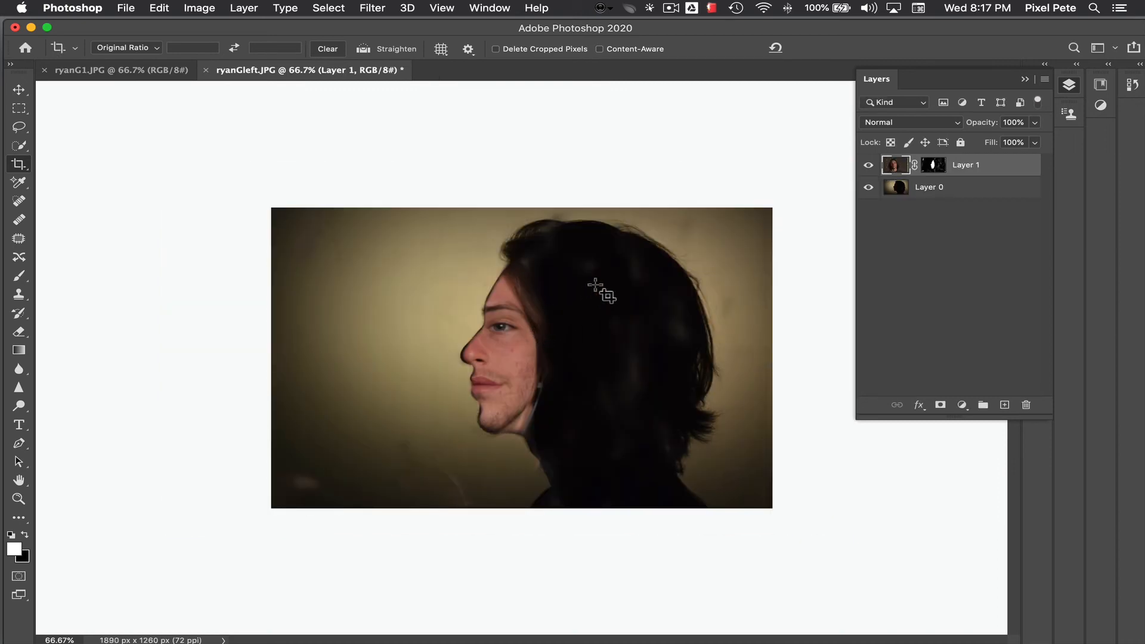
Step: Begin saving the document as a new file on the computer and name it peter_p_HFP.psd
click(127, 10)
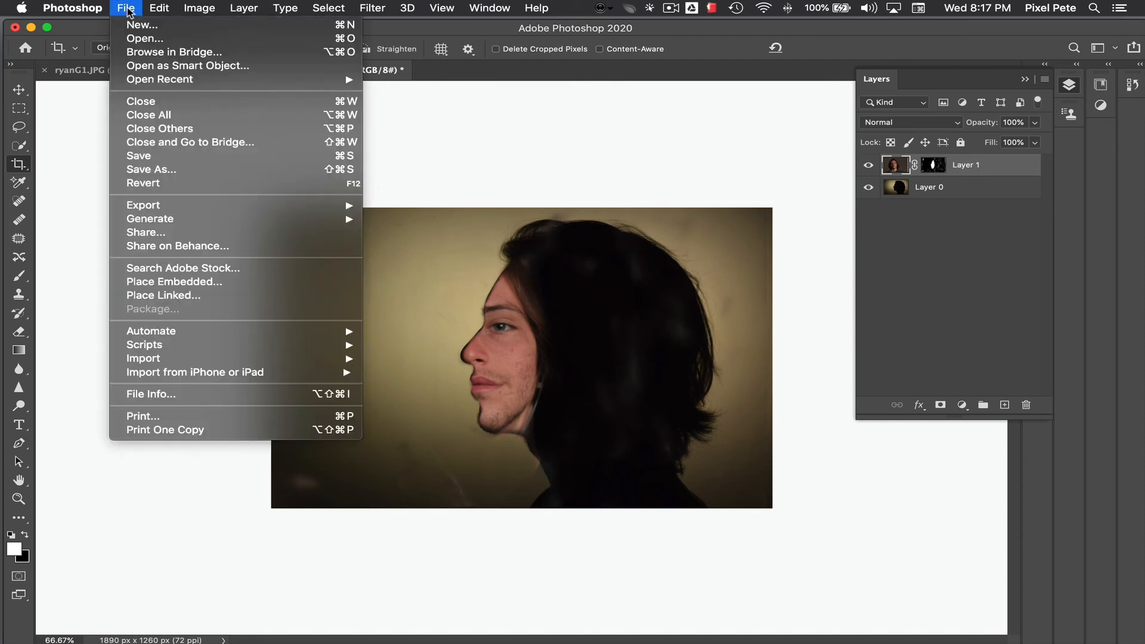
click(148, 170)
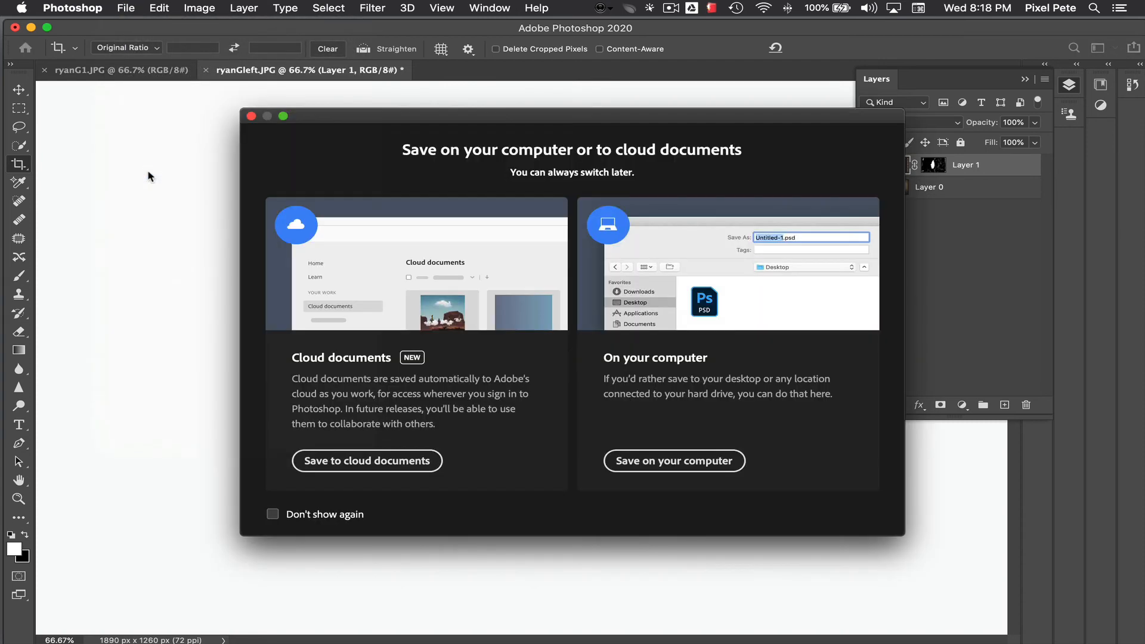
click(707, 467)
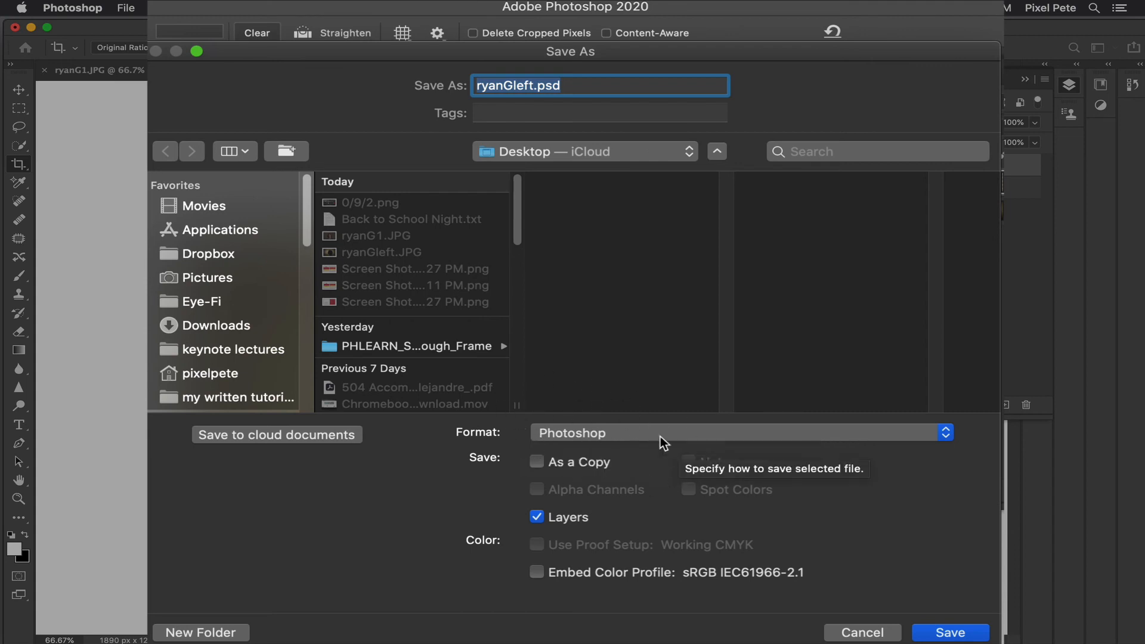
click(534, 85)
drag(534, 85, 466, 93)
text(peter)
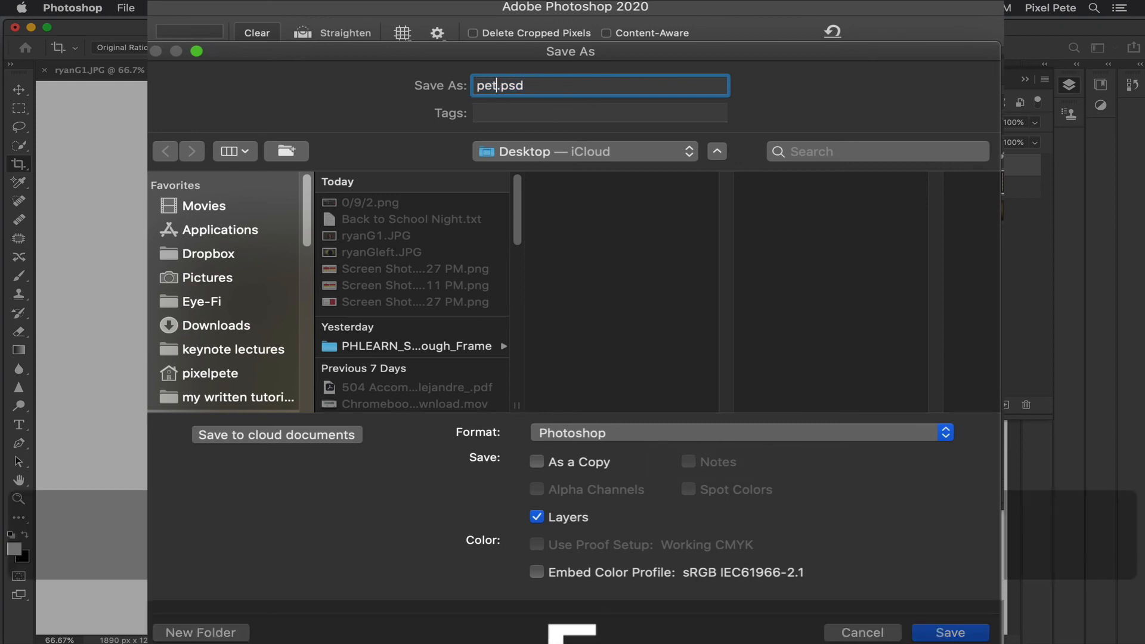
text(_p)
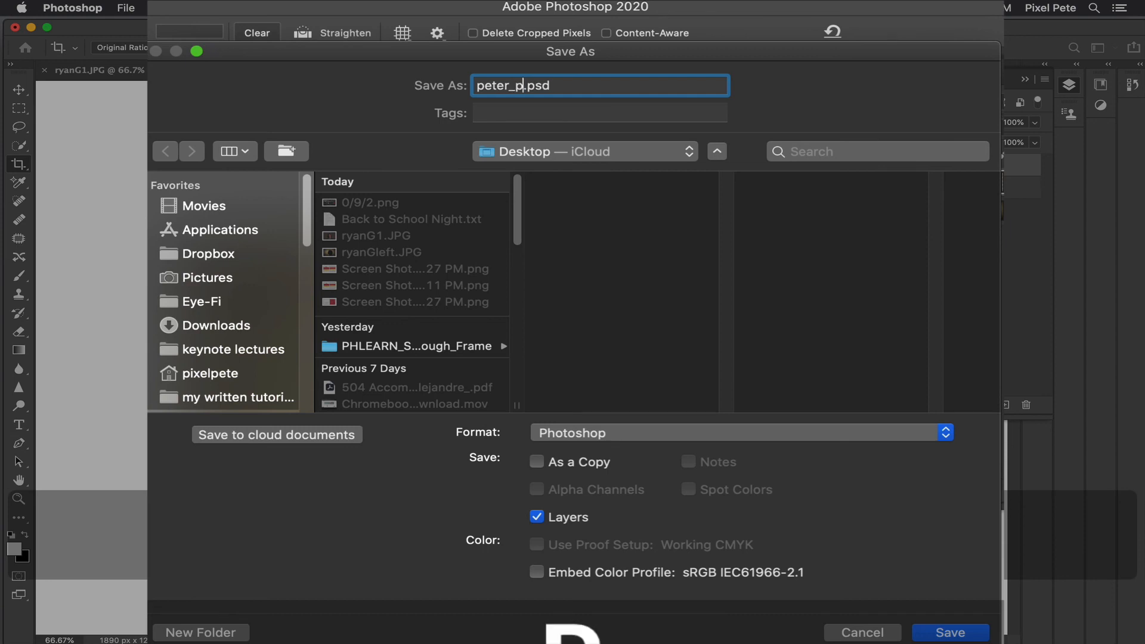
text(_)
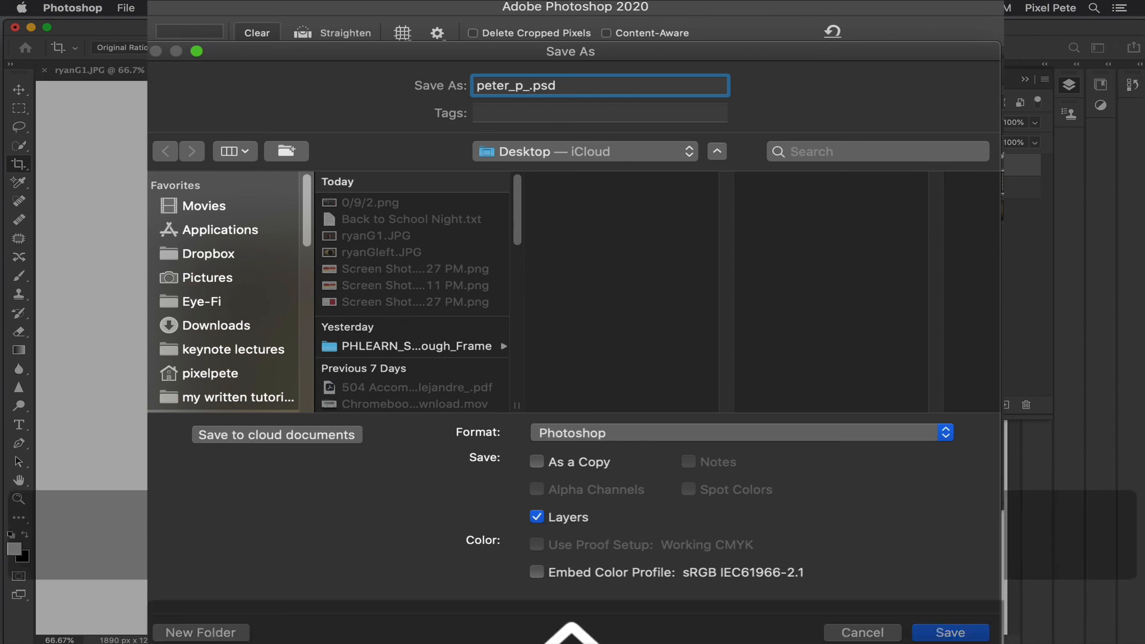
text(HFP)
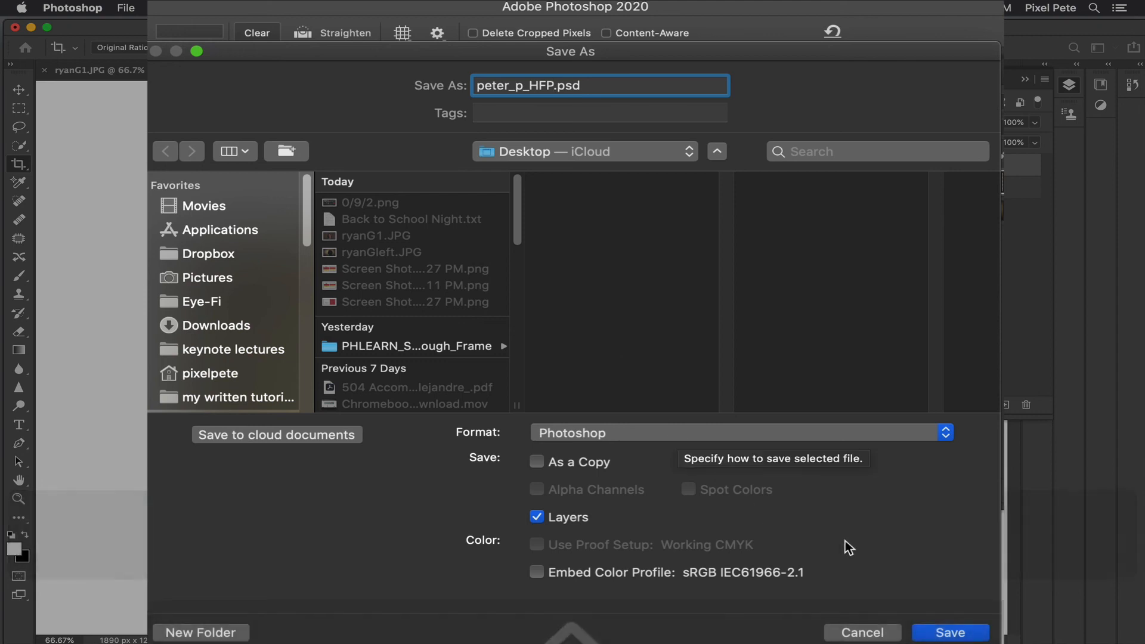
Step: Save the layered file to the iCloud Desktop in Photoshop format with Maximize Compatibility on
click(639, 151)
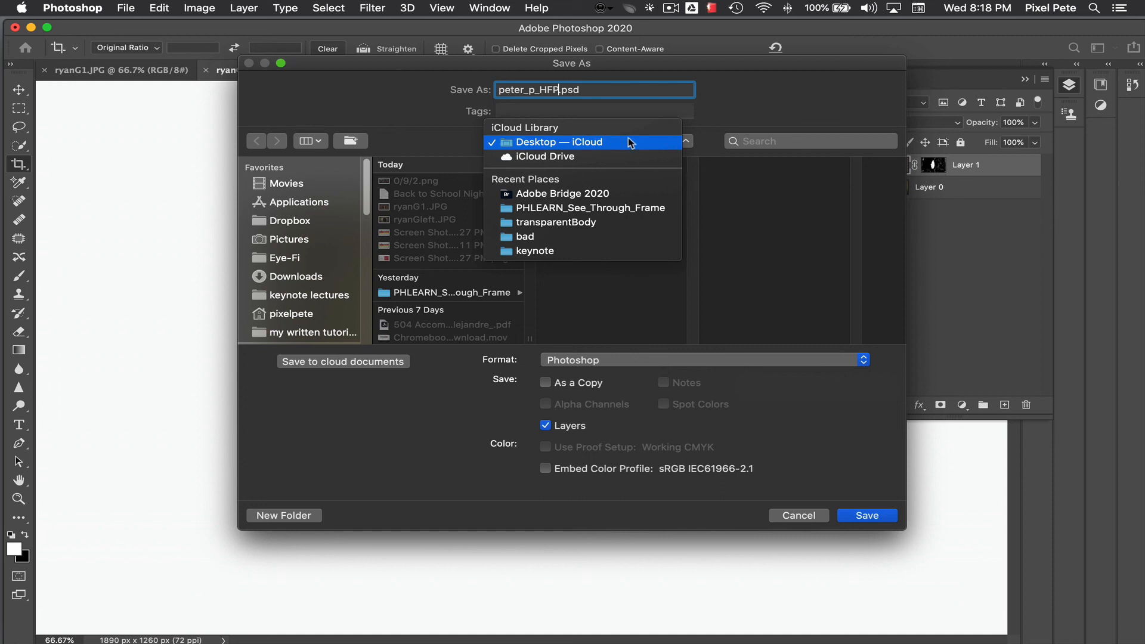
click(630, 143)
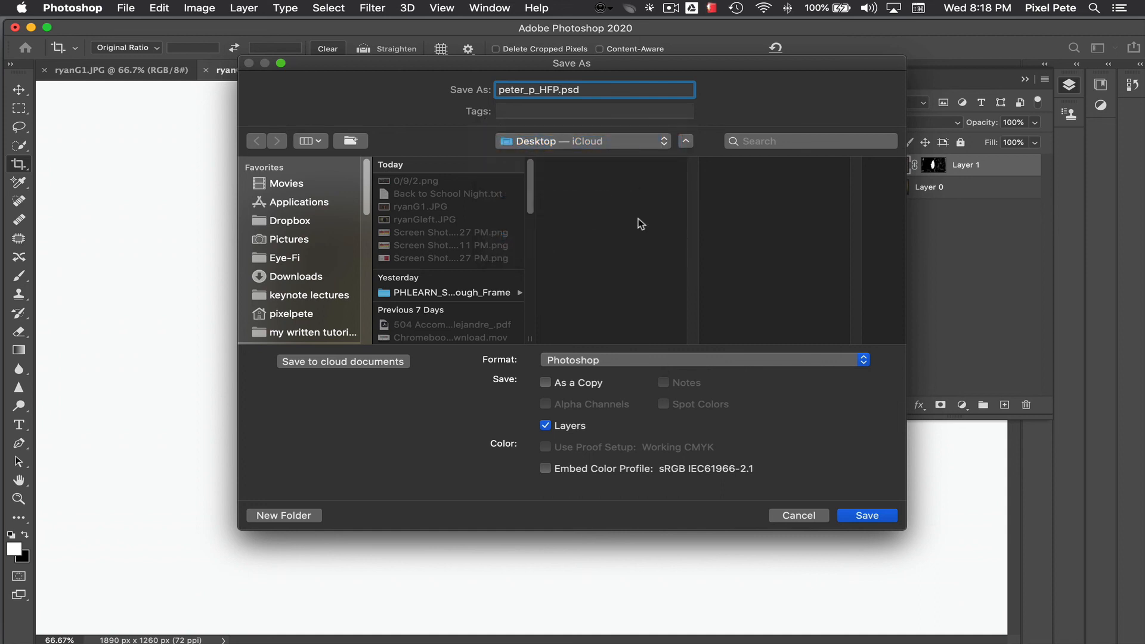
click(867, 515)
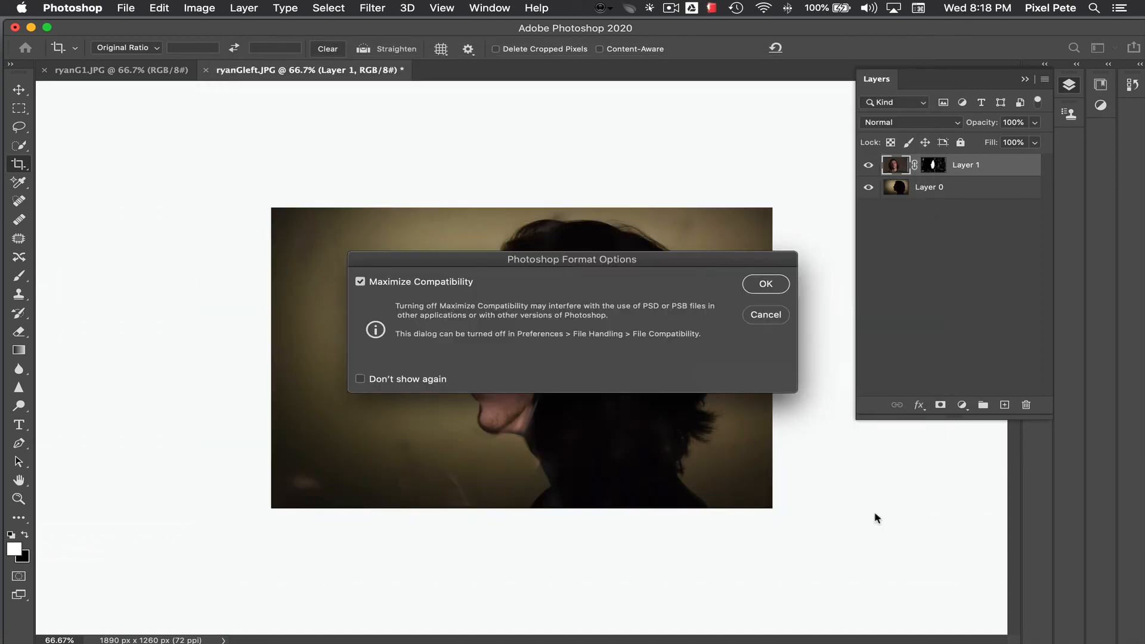
click(772, 284)
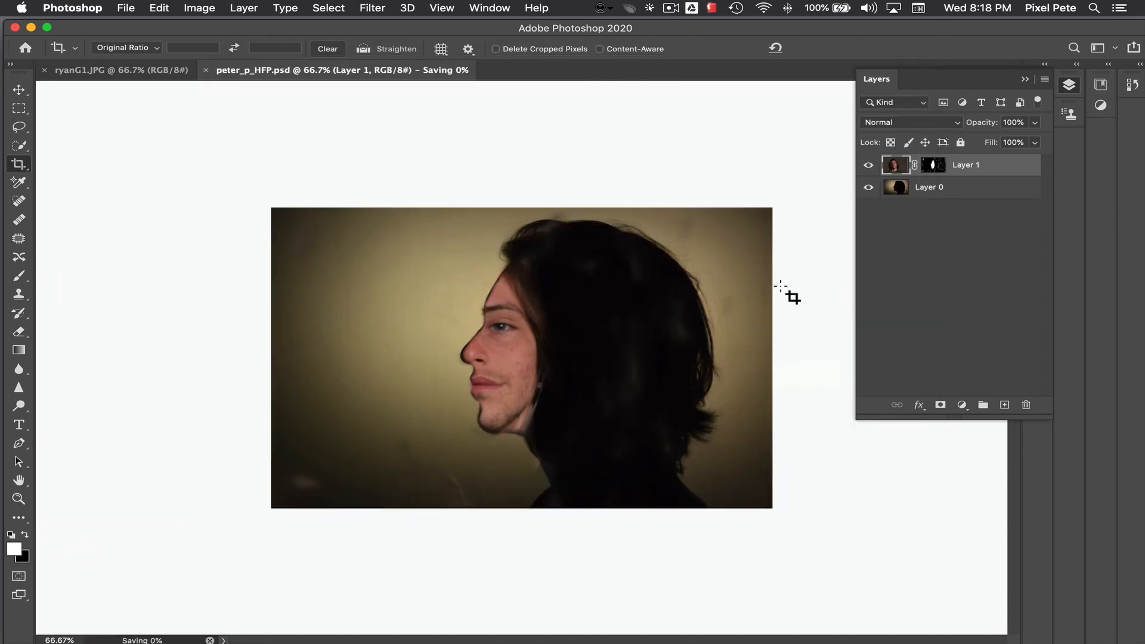
Step: Save a JPEG copy on the computer as peter_p_HFP.jpg to the iCloud Desktop with quality 12 (Maximum) and Baseline ("Standard") format
click(127, 8)
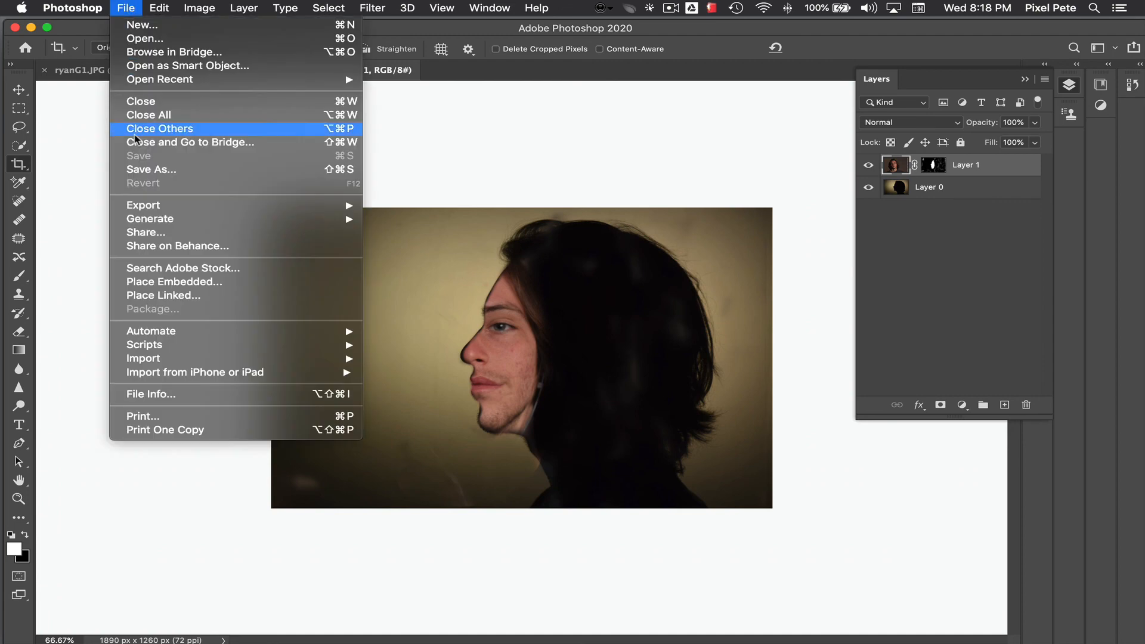
click(145, 171)
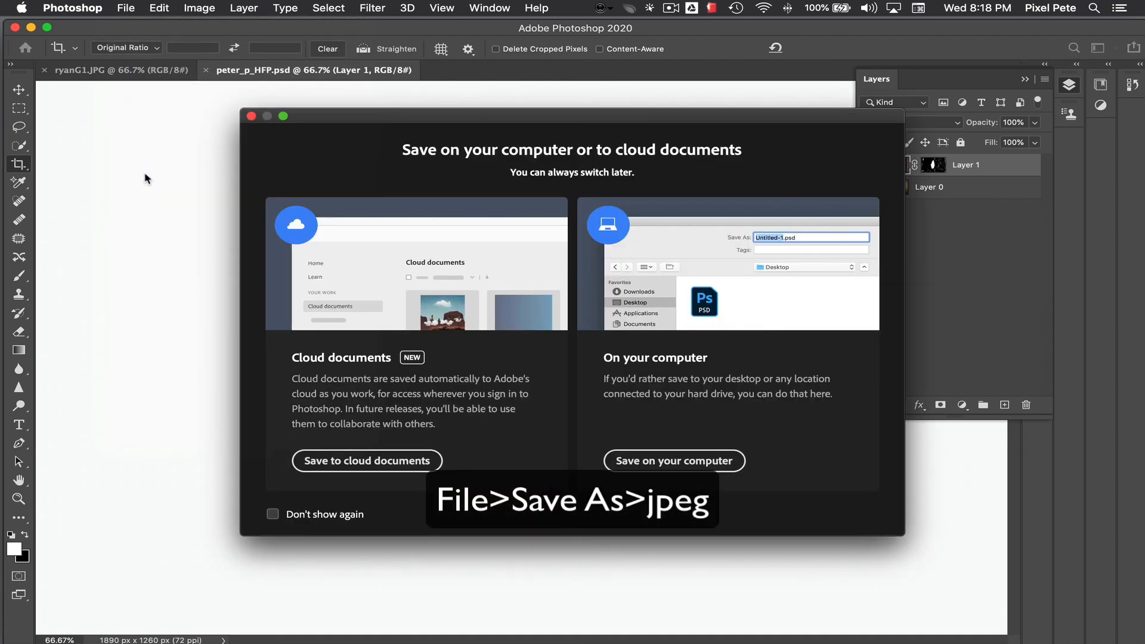
click(664, 461)
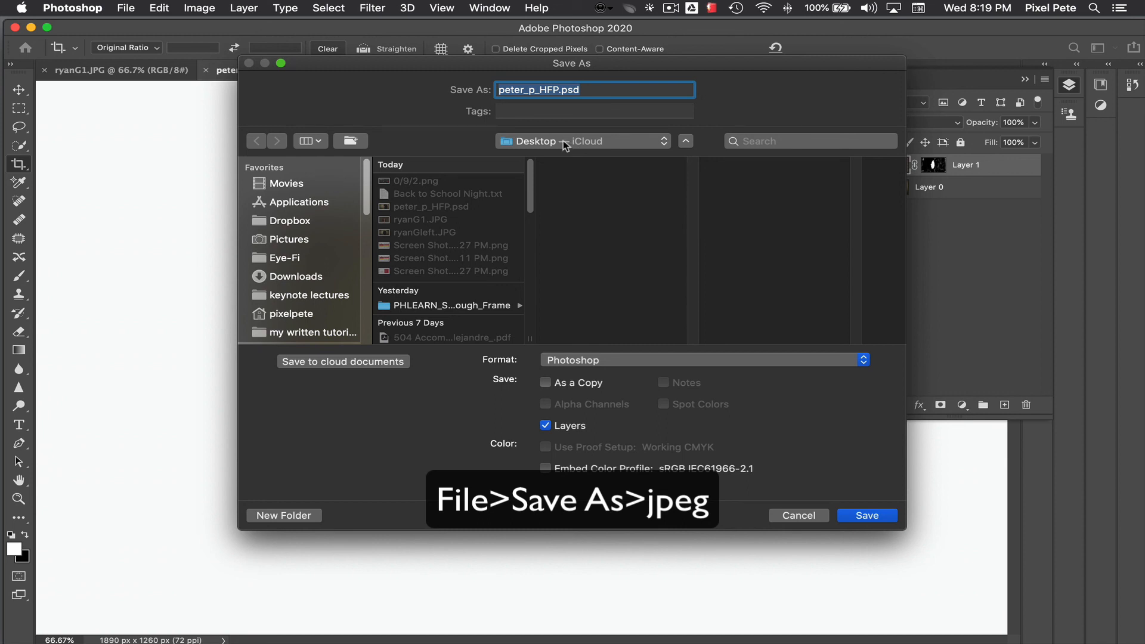
click(630, 358)
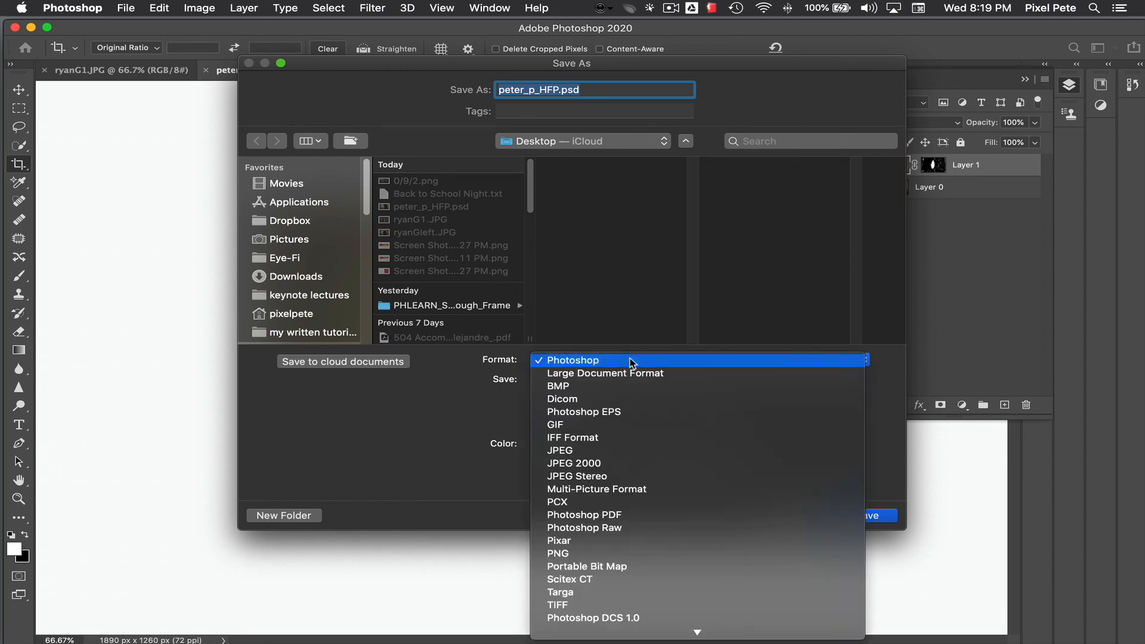
click(581, 452)
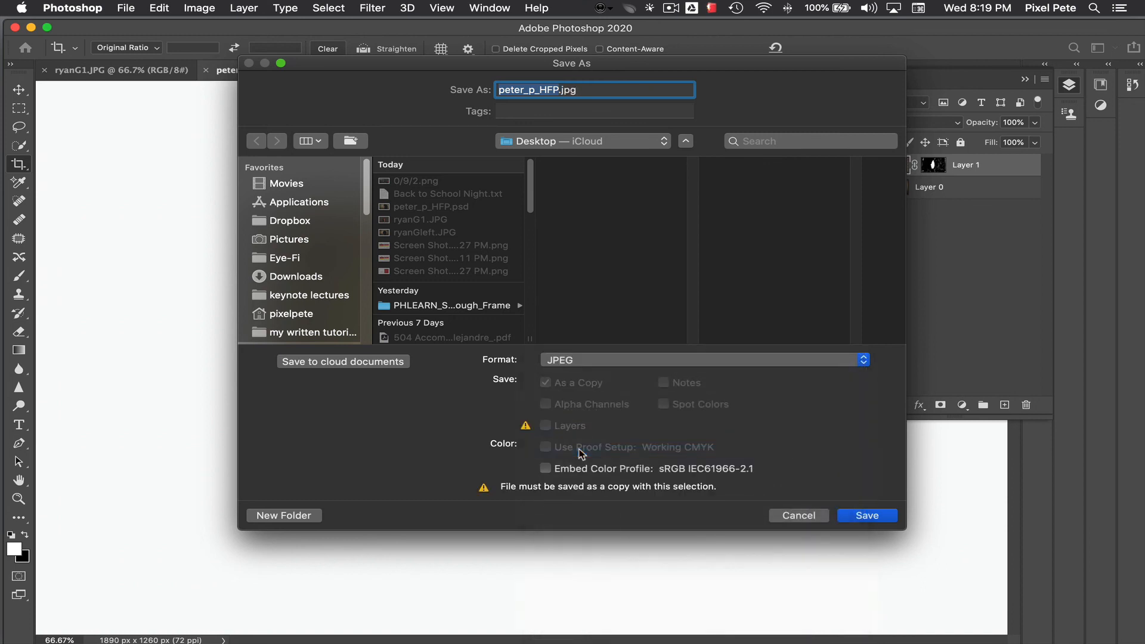
click(885, 516)
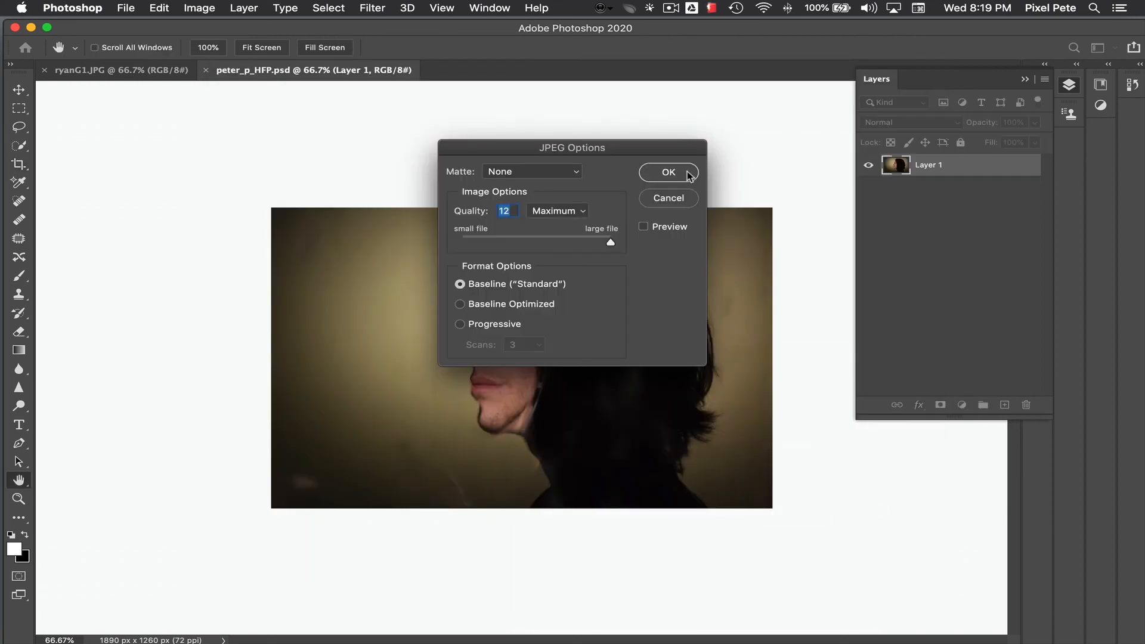
click(669, 173)
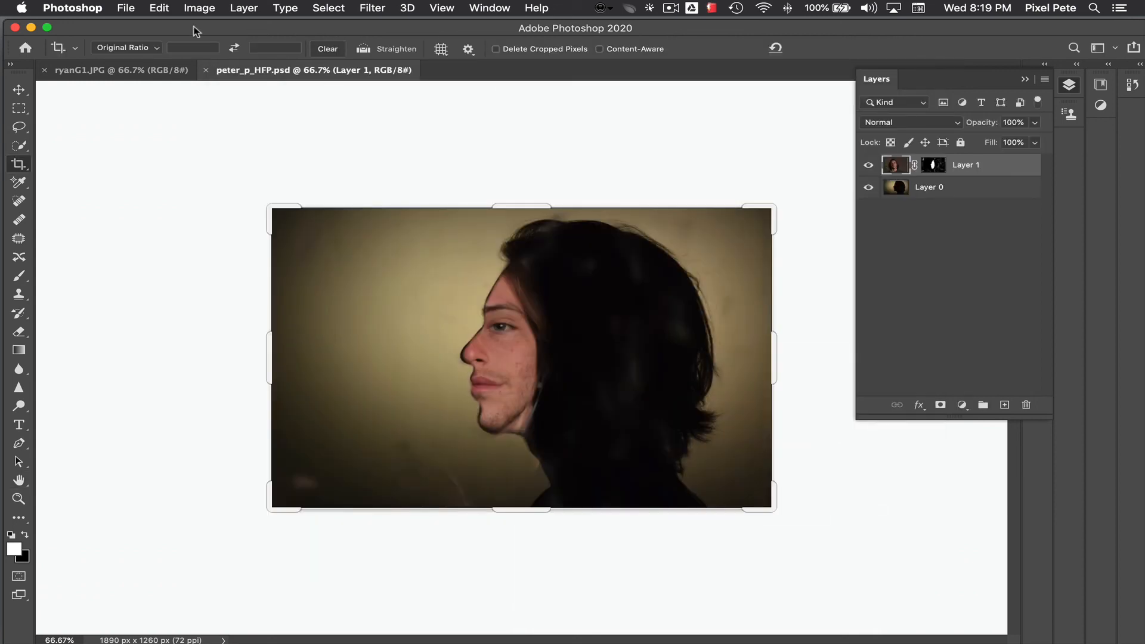
Step: Switch to the Finder desktop and arrange peter_p_HFP.psd and peter_p_HFP.jpg in a column beside the ryanG1.JPG and ryanGleft.JPG source photos
click(31, 28)
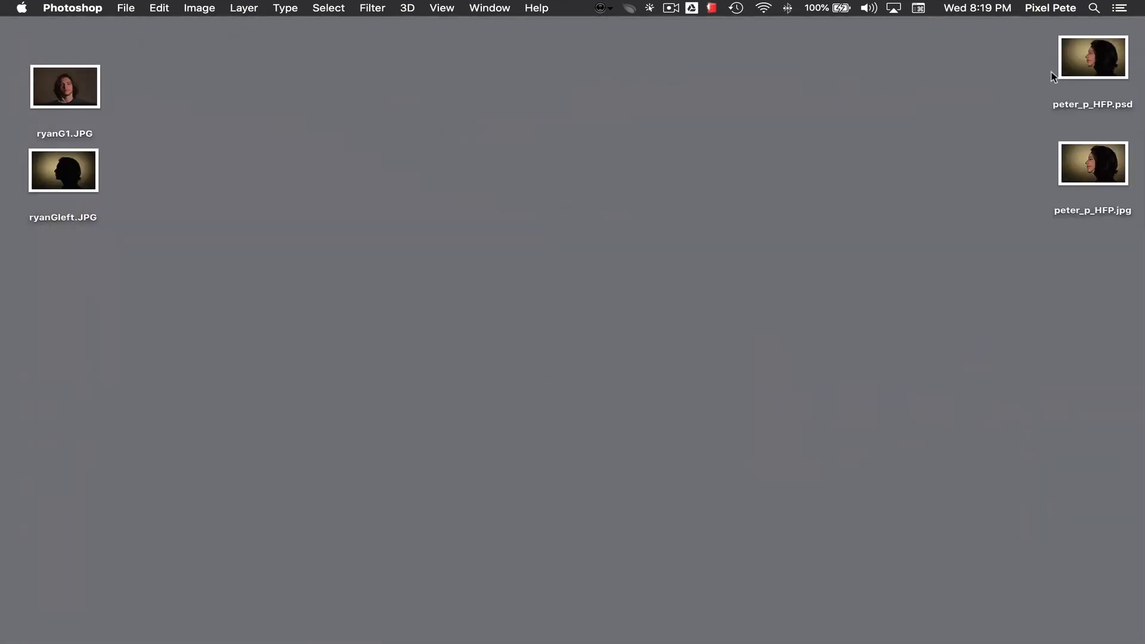
drag(1051, 76, 174, 111)
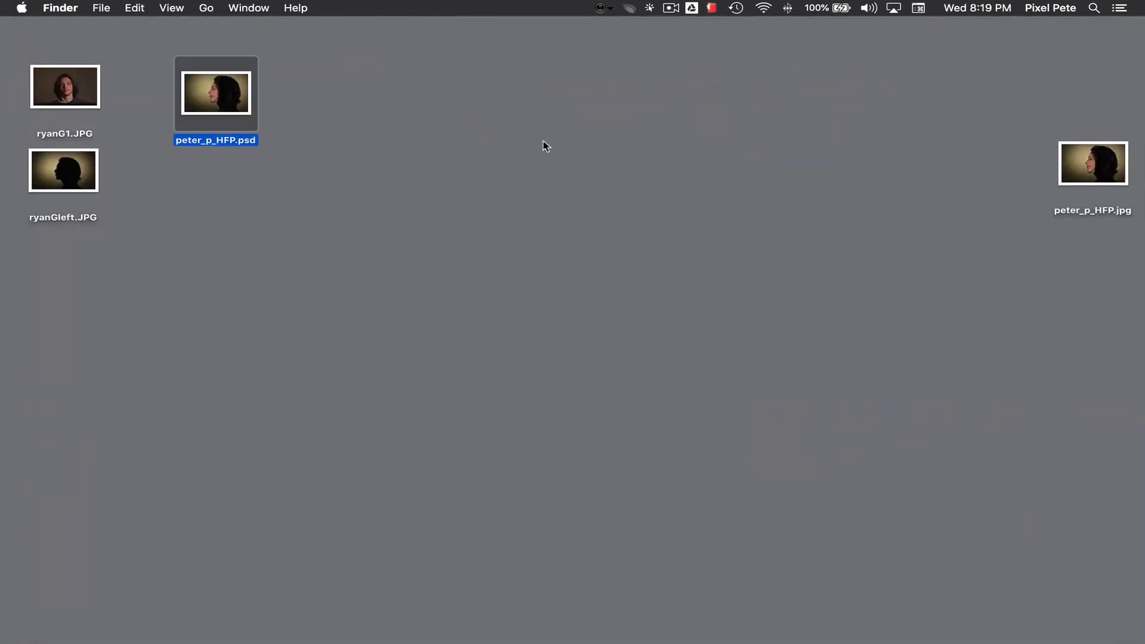
drag(1089, 167, 204, 194)
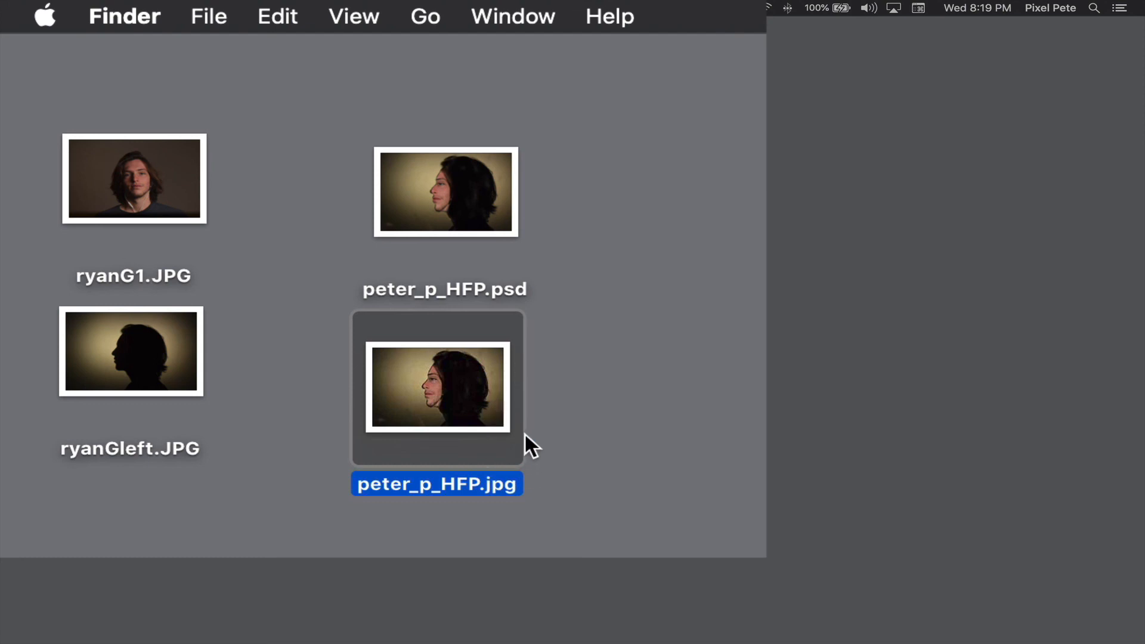
drag(489, 397, 492, 401)
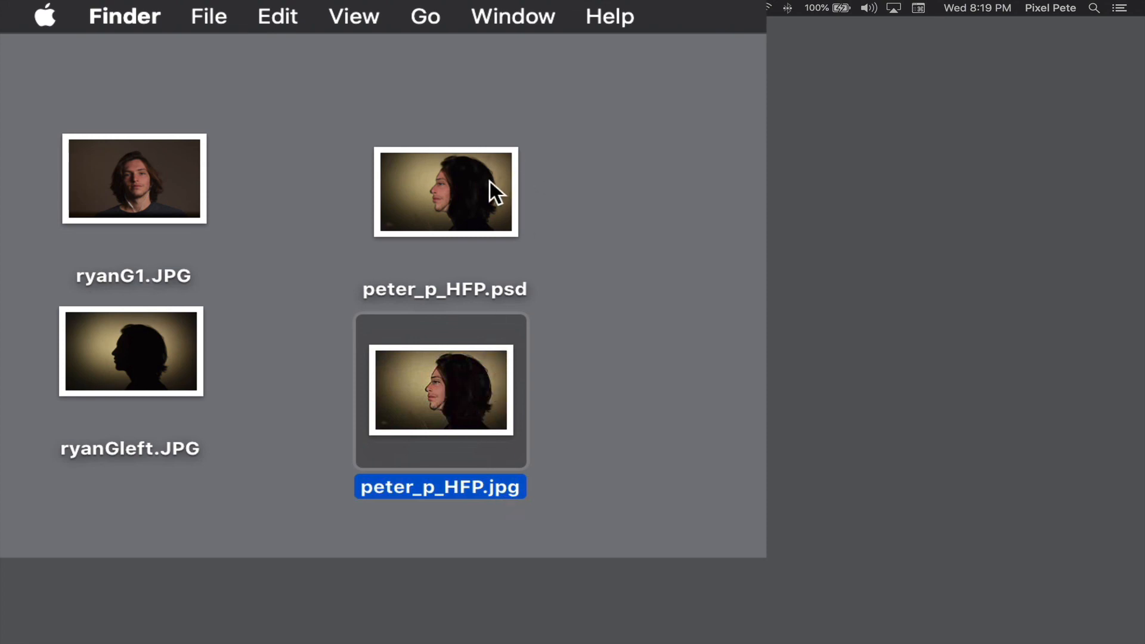
drag(489, 181, 487, 159)
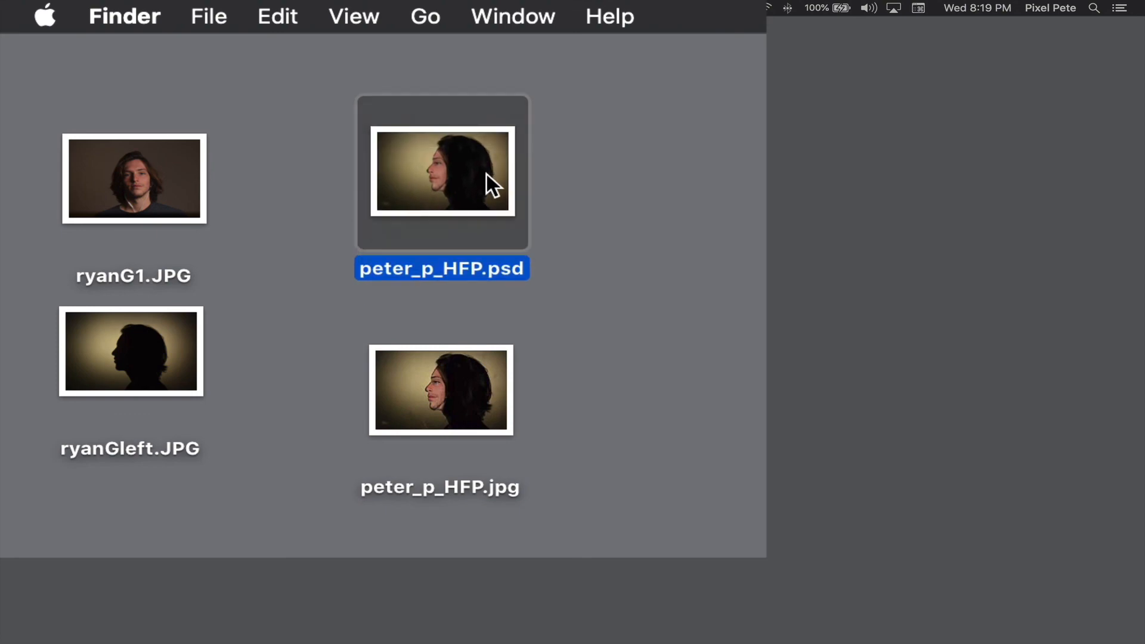